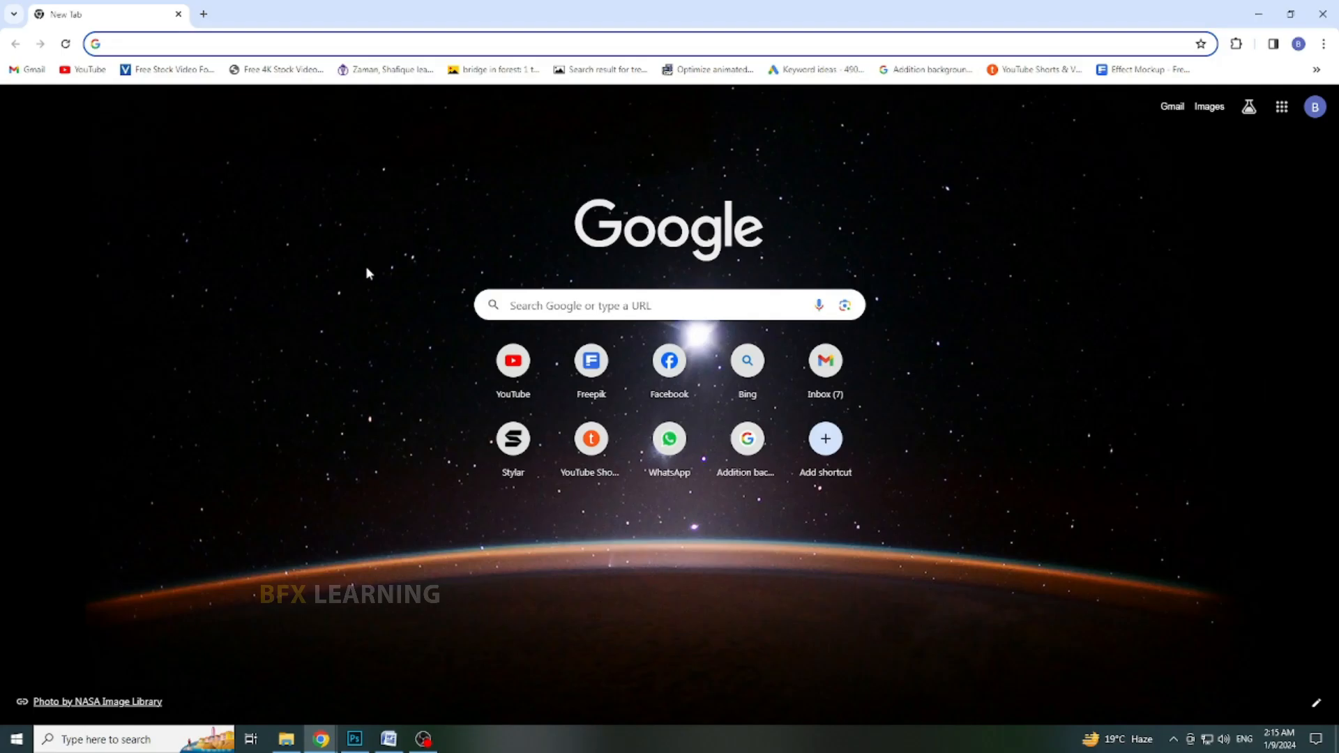
Step: Go to the RunwayML website and log in with the Google account
text(runwayml)
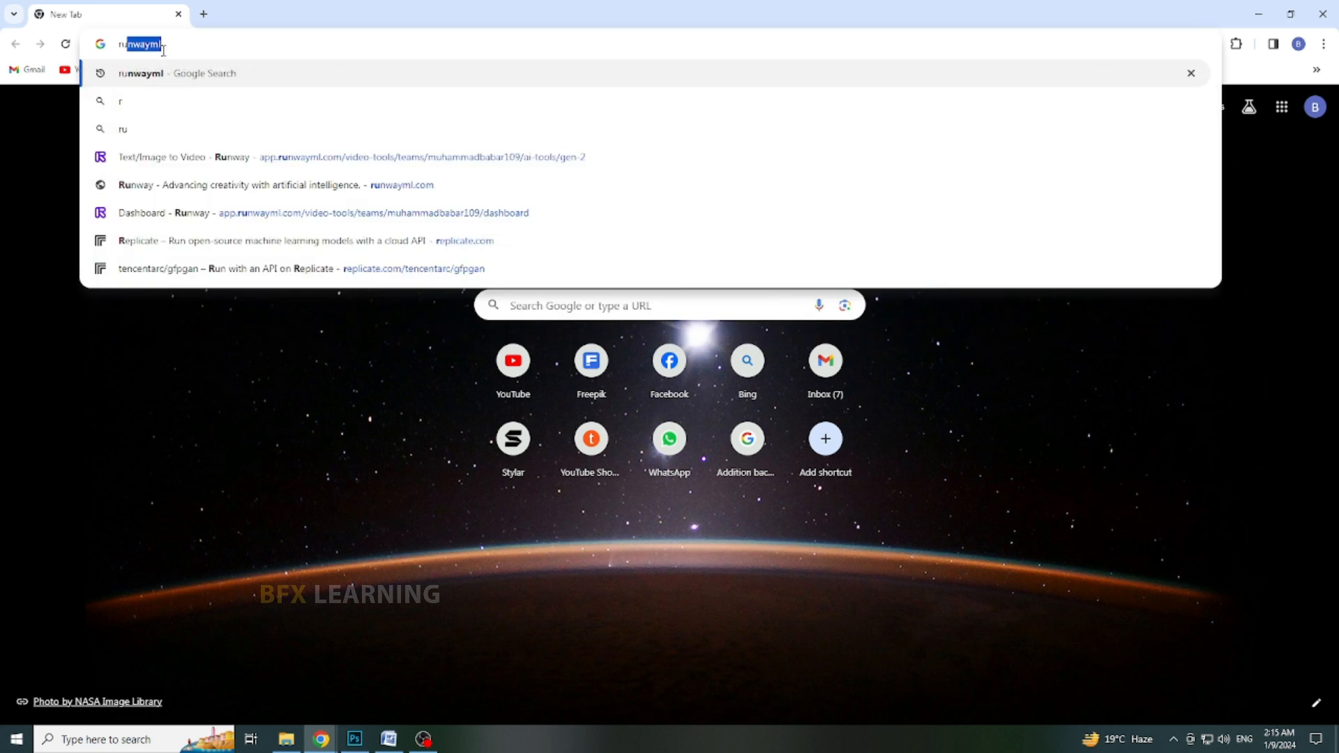
text(.c)
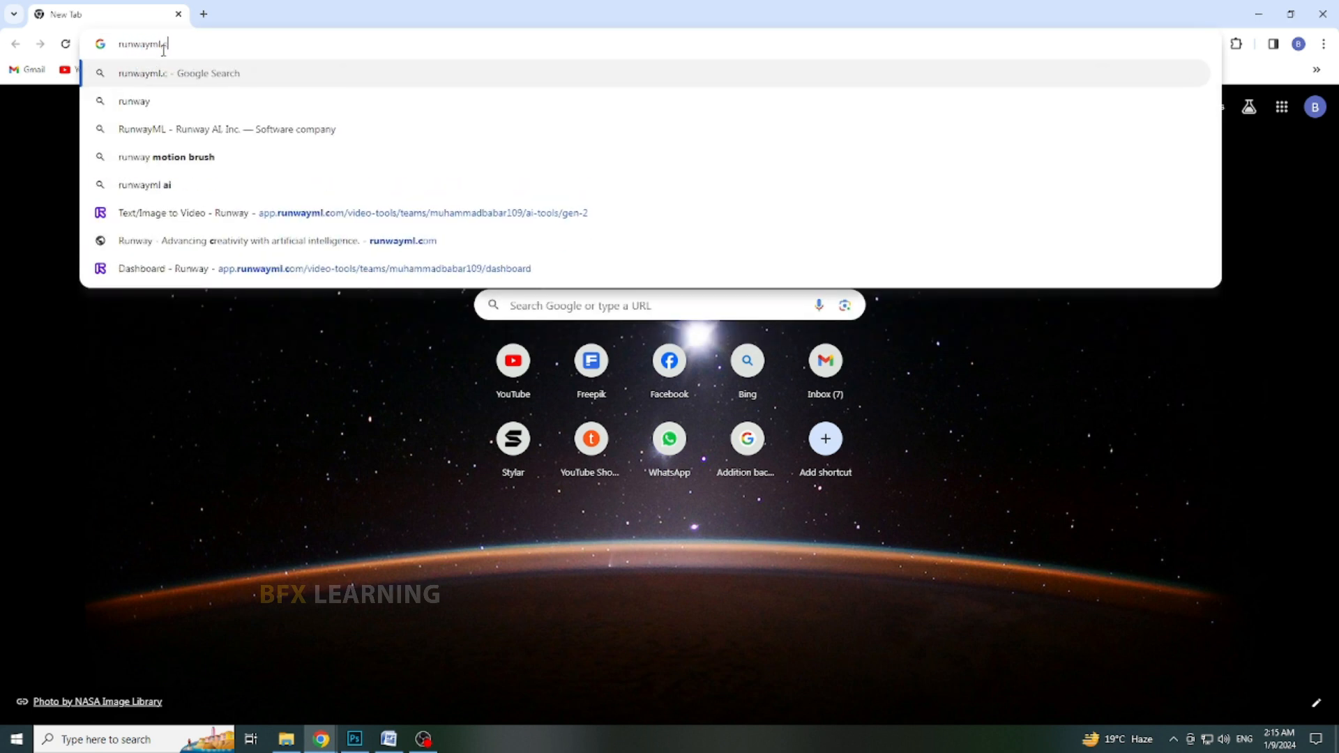
key(Return)
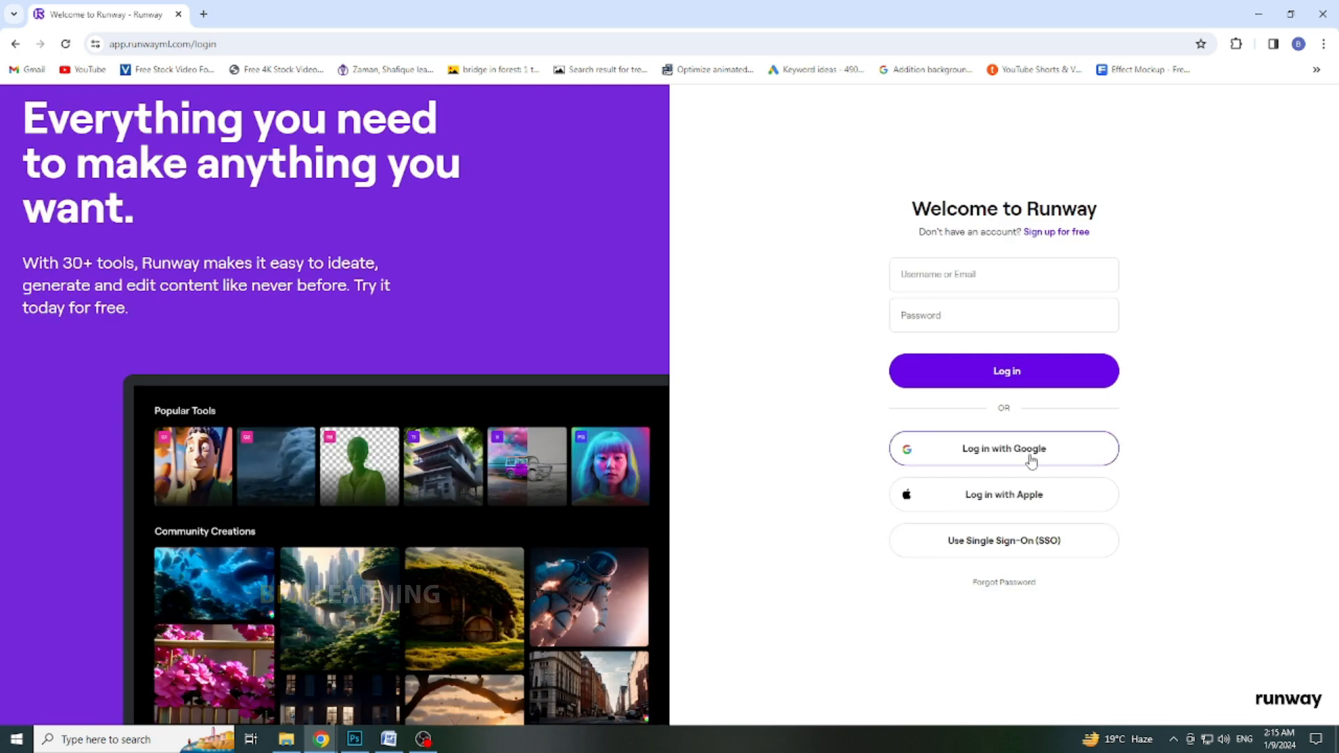
click(1031, 461)
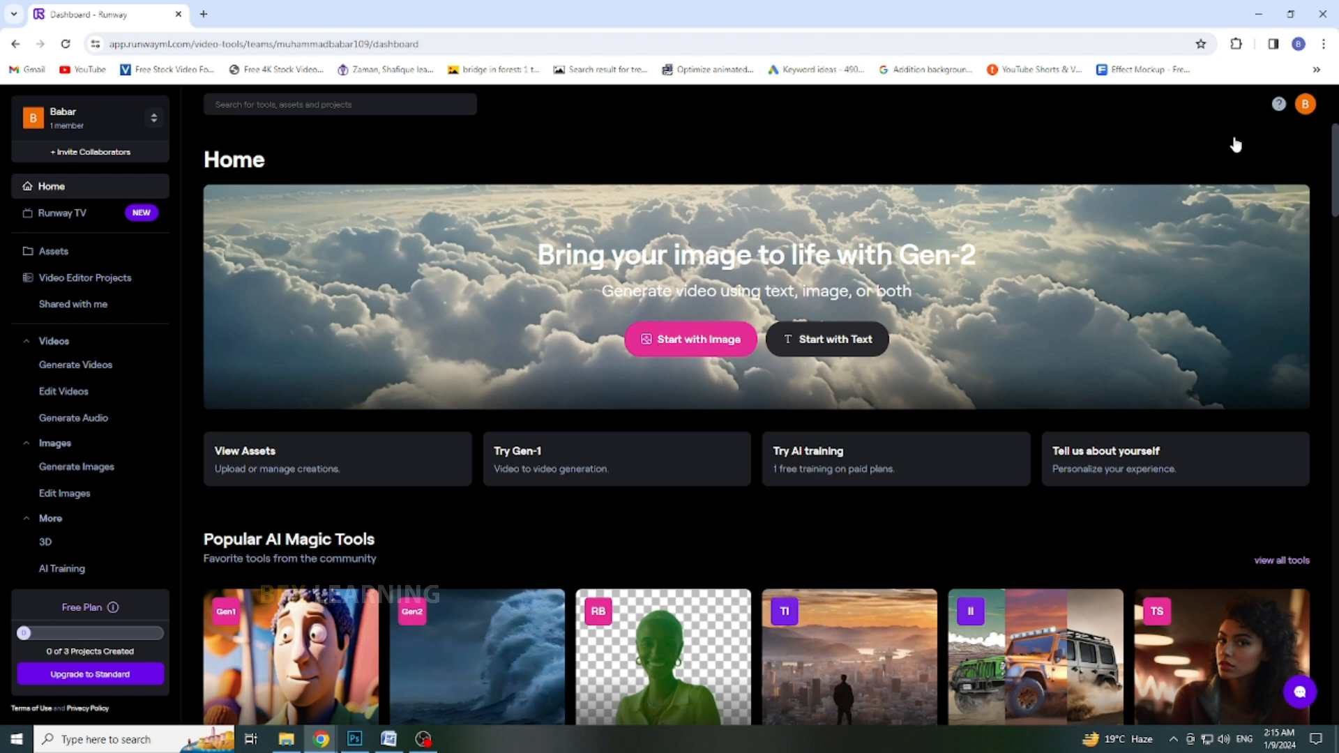
Step: Start the Gen-2 Text/Image to Video tool and upload the super hero image from Downloads as the source
scroll(1330, 155, down, 3)
scroll(770, 425, down, 4)
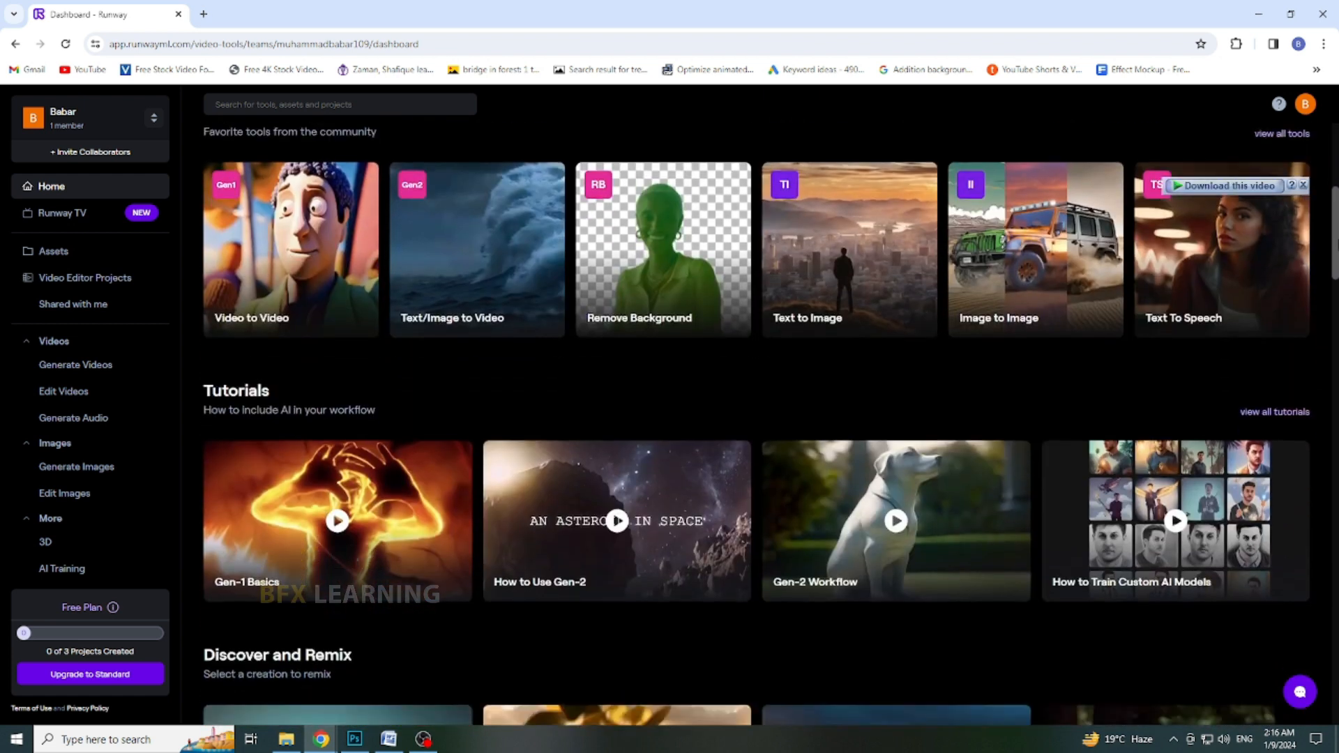
scroll(734, 637, up, 4)
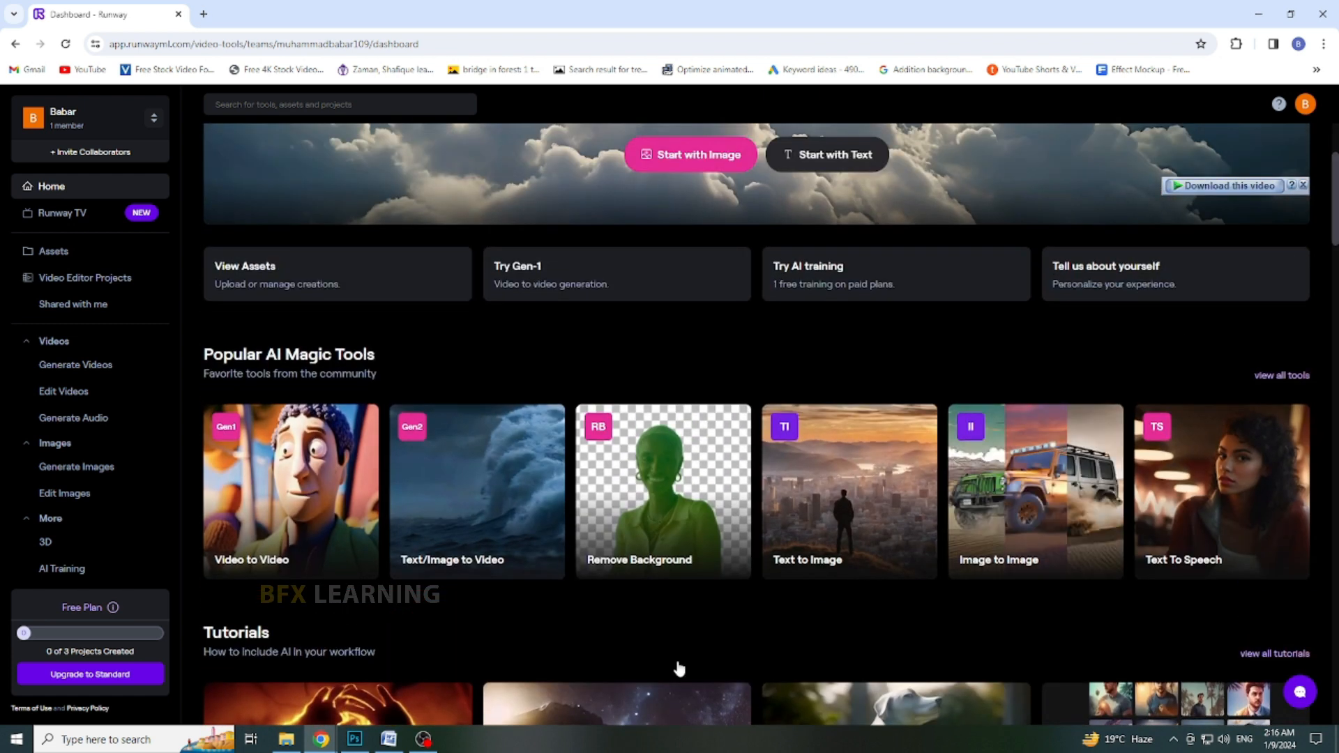
scroll(1310, 280, up, 2)
scroll(1310, 280, down, 2)
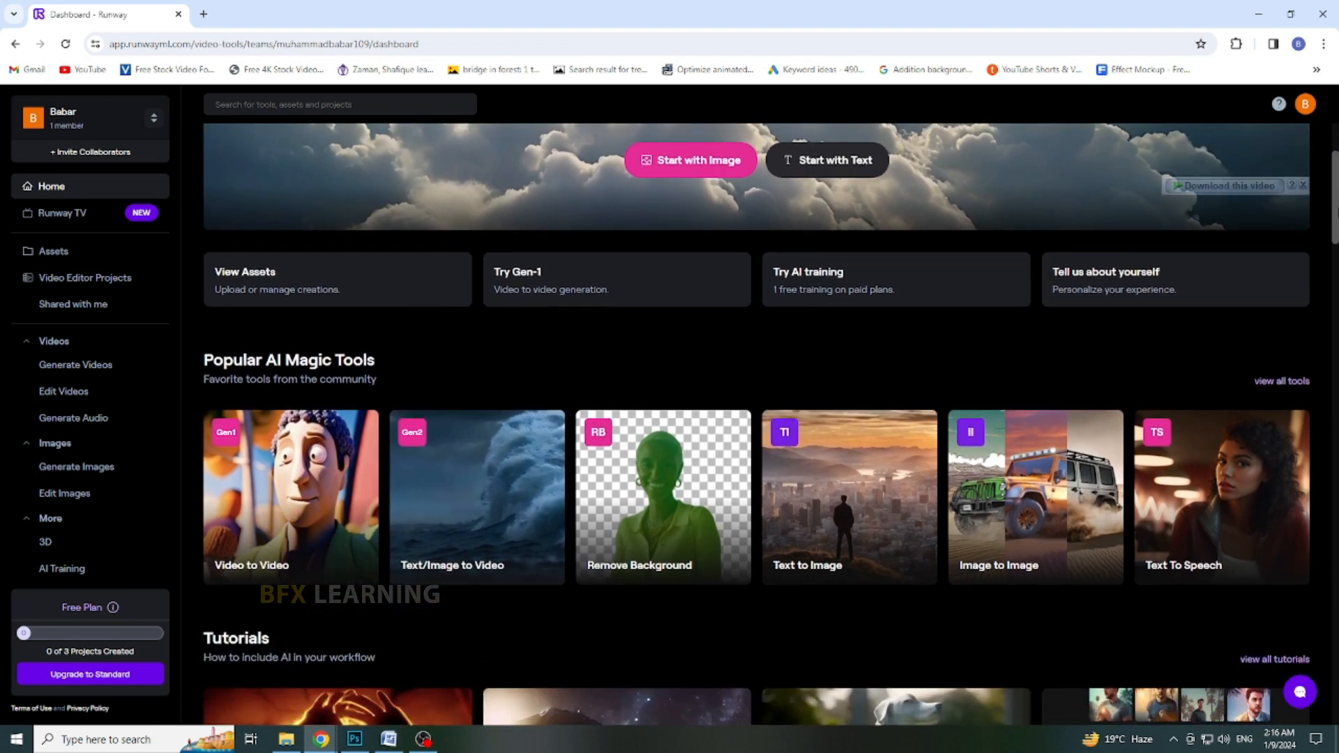
click(480, 515)
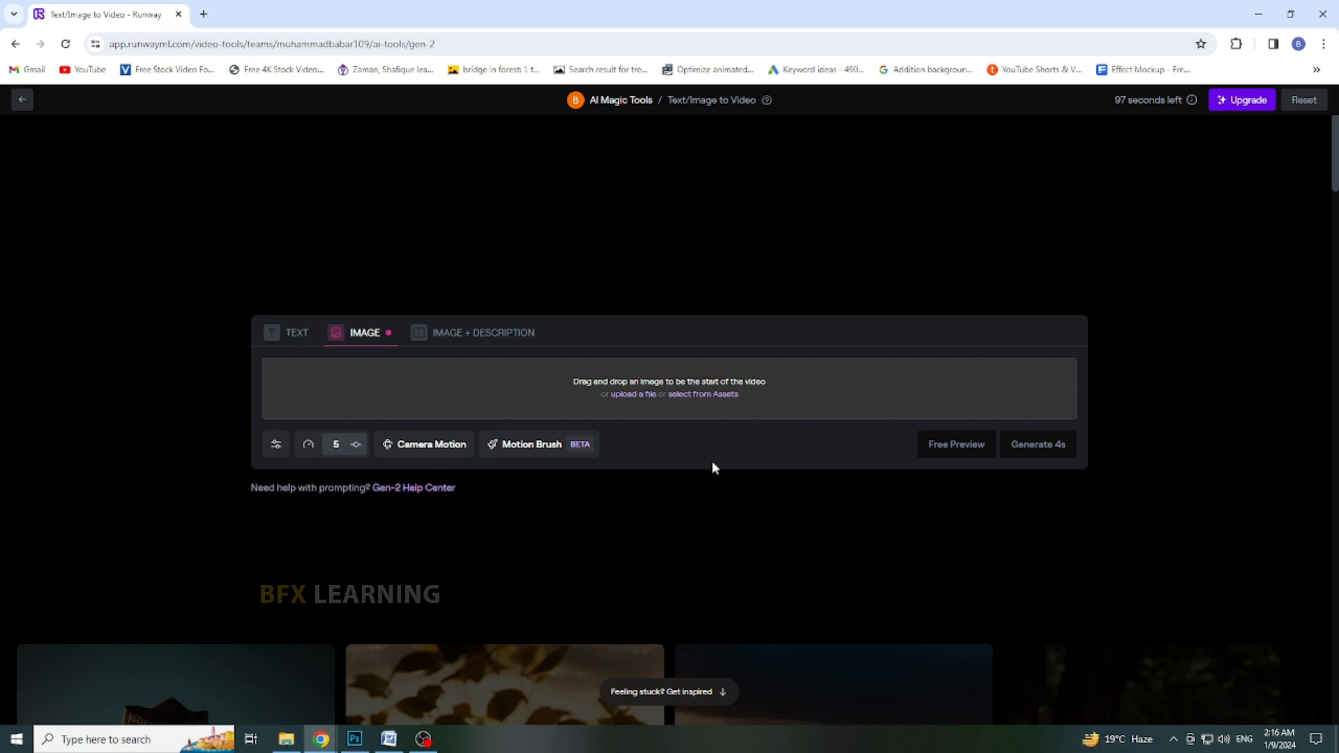
click(637, 396)
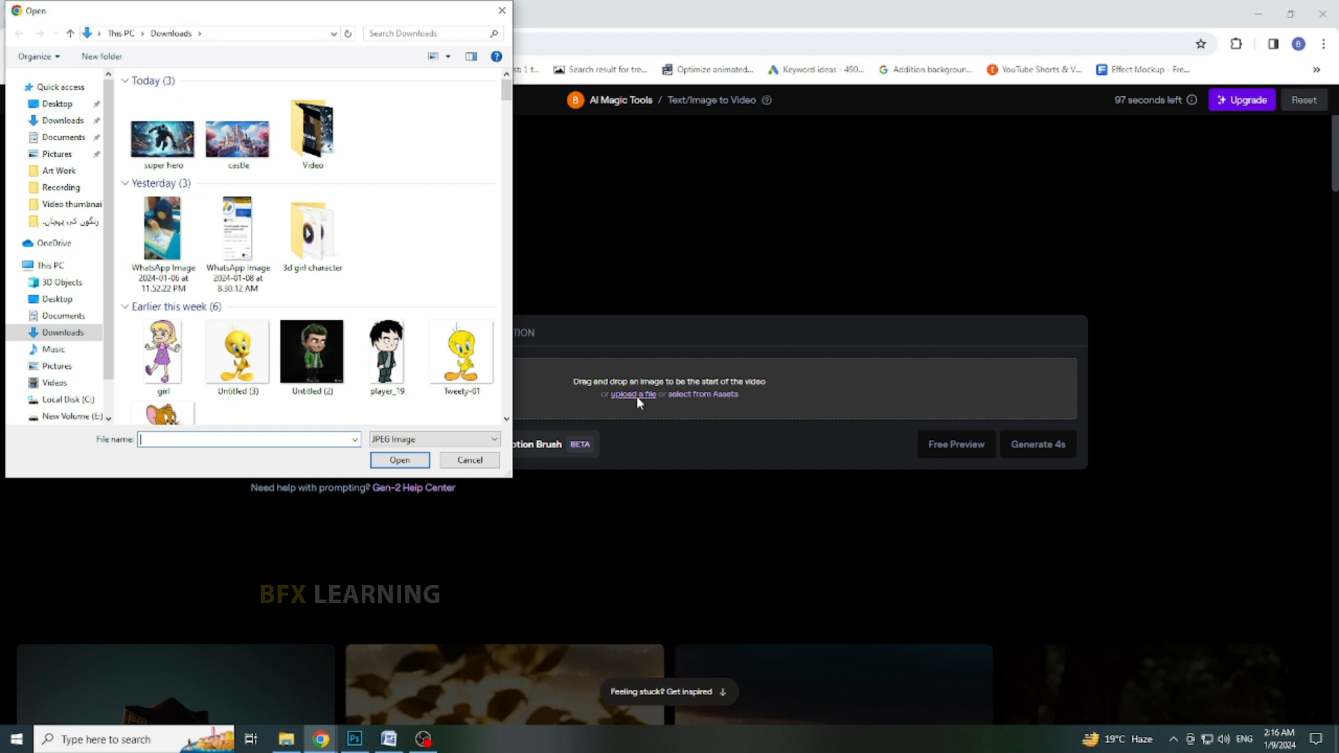
double_click(162, 138)
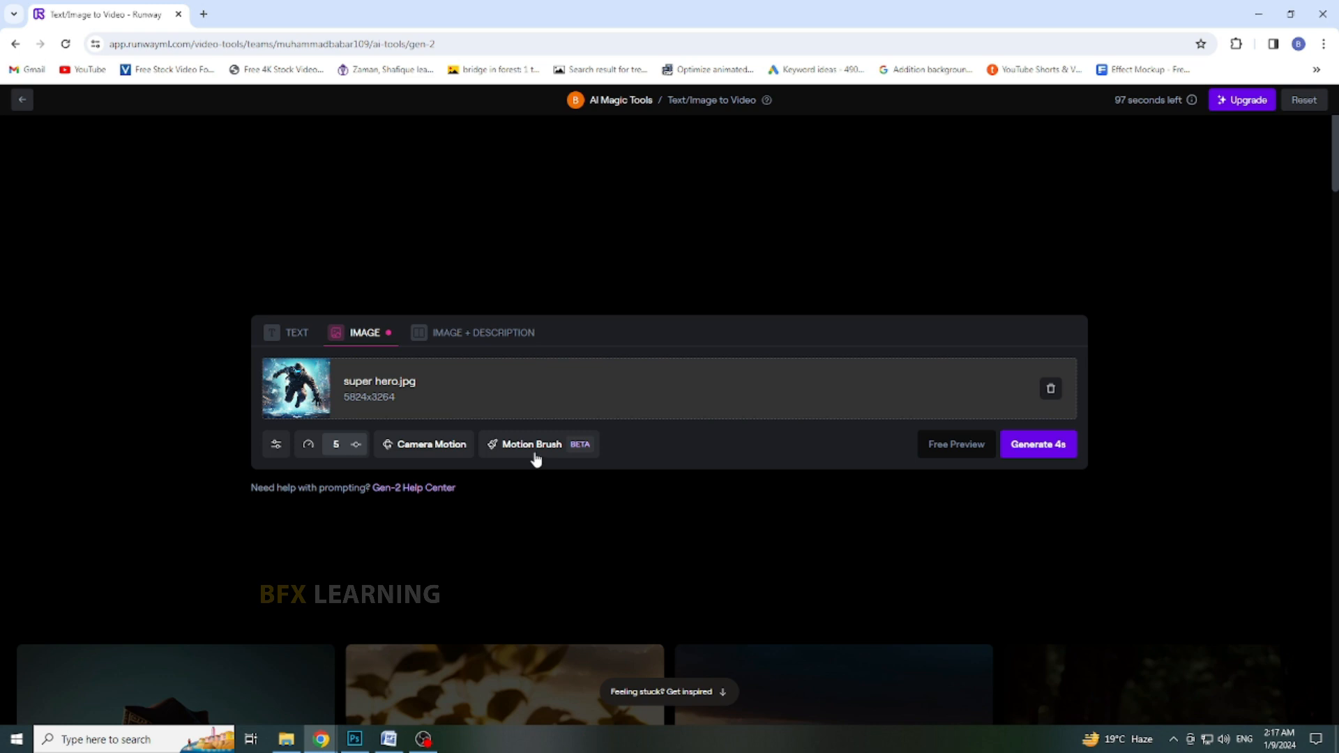
Step: Try Camera Motion values of horizontal 0.6, pan -1.2, roll -7.6, zoom 1.6, tilt -1.6 and vertical 1.4
click(424, 450)
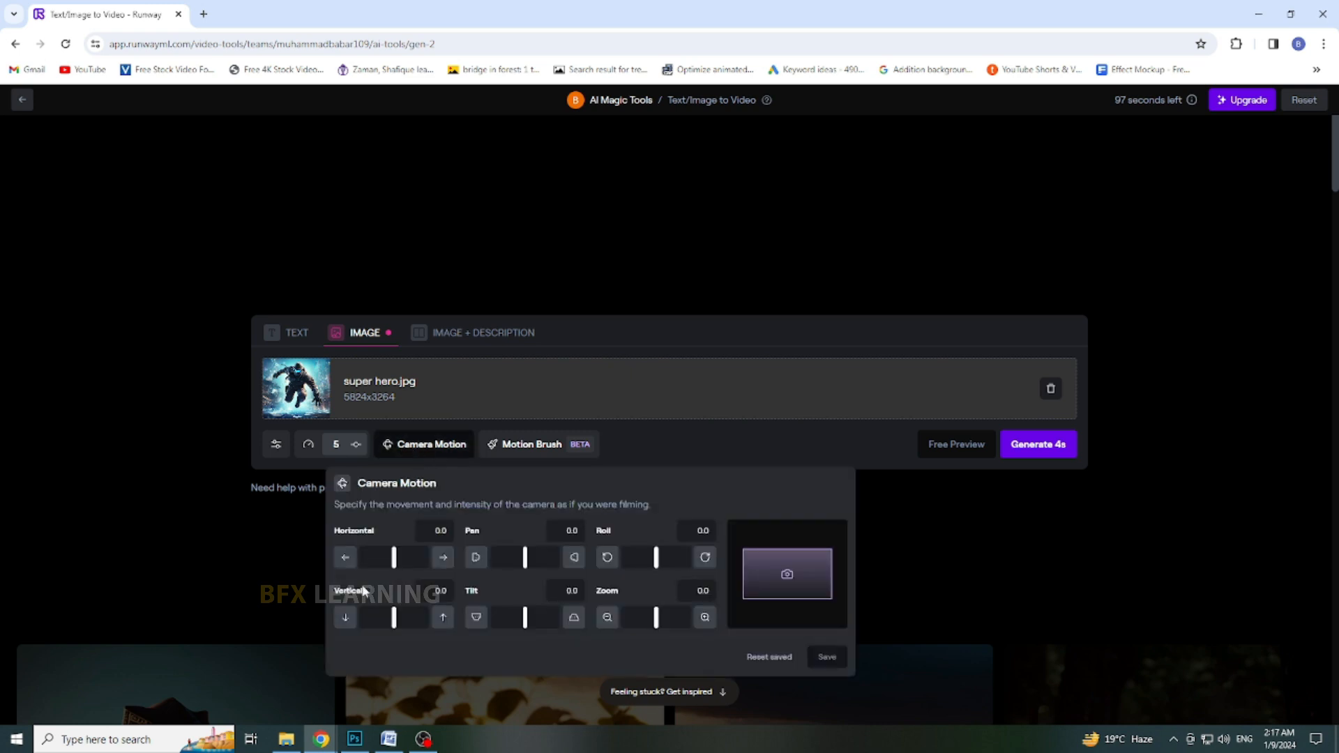
mouse_move(394, 556)
mouse_down()
mouse_move(413, 561)
mouse_move(396, 558)
mouse_up()
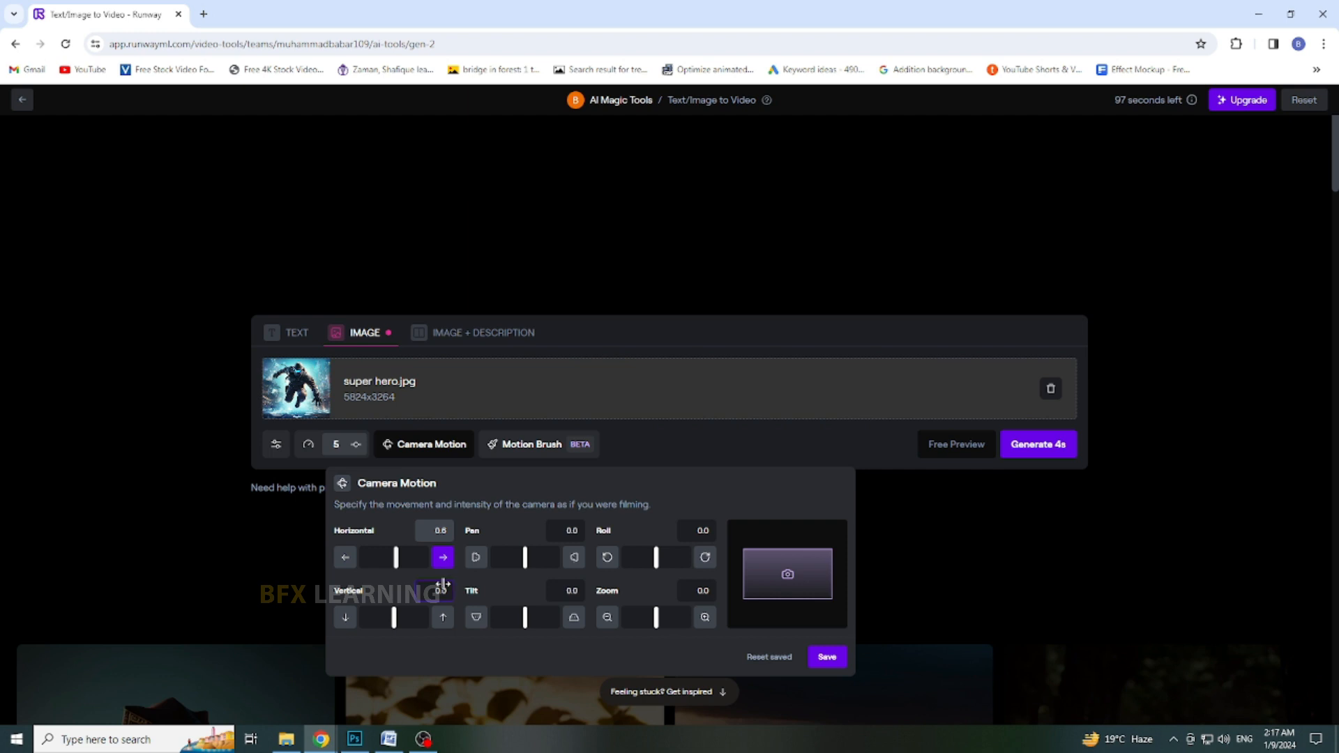
drag(525, 556, 521, 556)
drag(655, 558, 631, 558)
drag(656, 617, 662, 615)
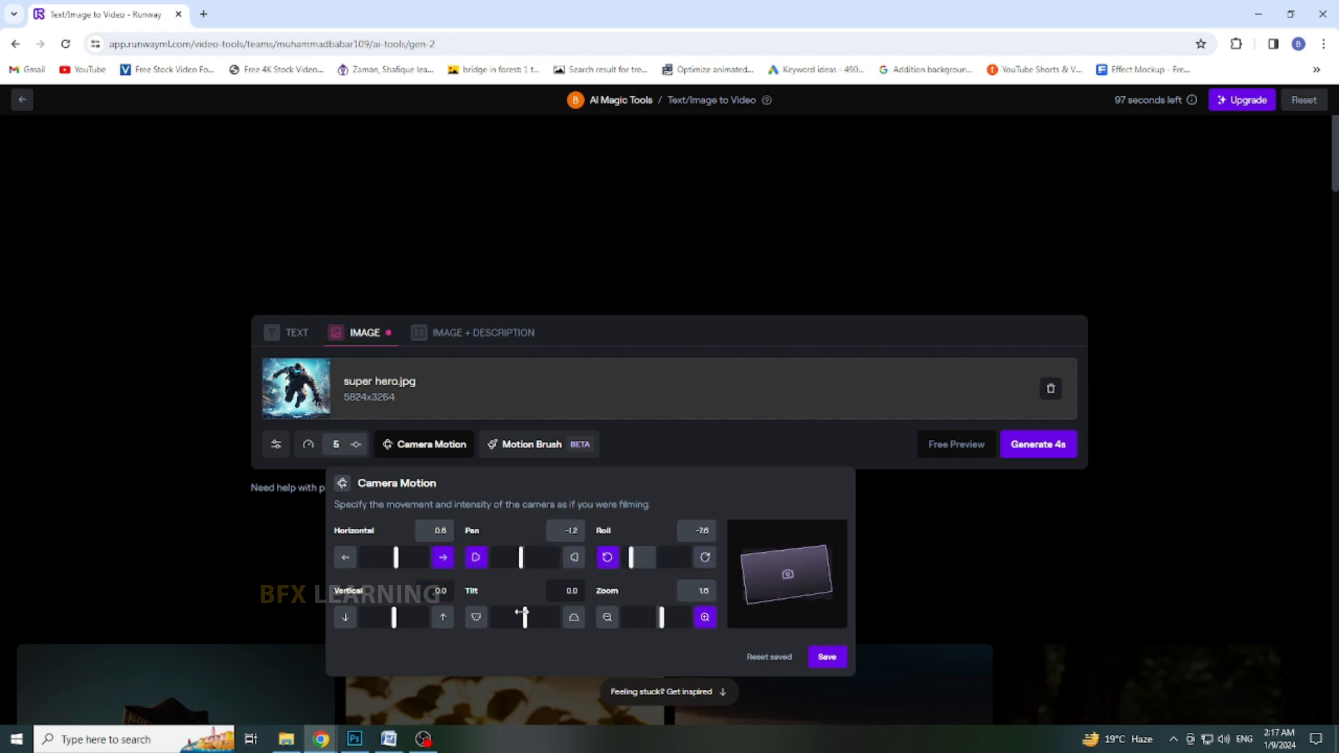
drag(525, 617, 520, 617)
drag(394, 617, 398, 616)
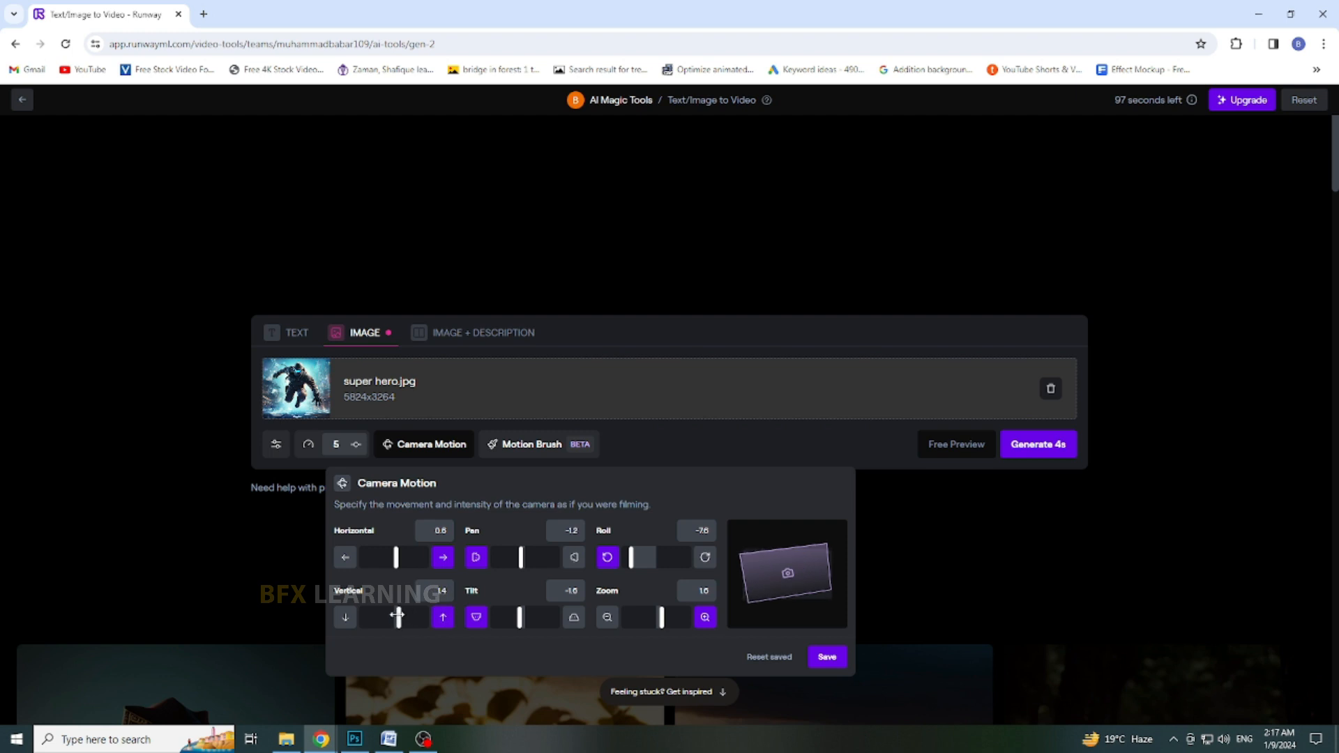
Step: Reset the horizontal, pan, roll, tilt, zoom and vertical camera motion values to 0
double_click(443, 530)
text(0)
key(Tab)
key(Tab)
key(Tab)
key(Tab)
key(Tab)
text(0)
drag(563, 532, 589, 532)
double_click(572, 592)
text(0)
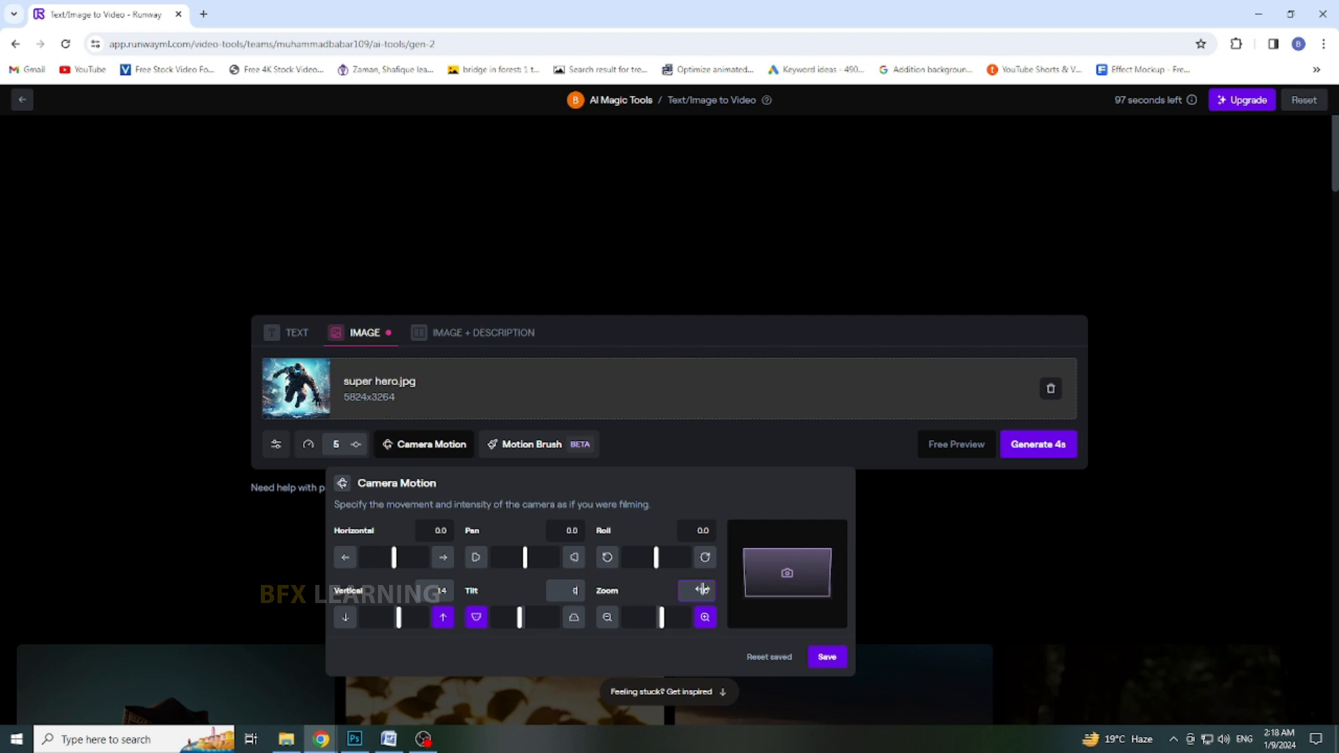
double_click(702, 590)
text(0)
double_click(442, 591)
text(0)
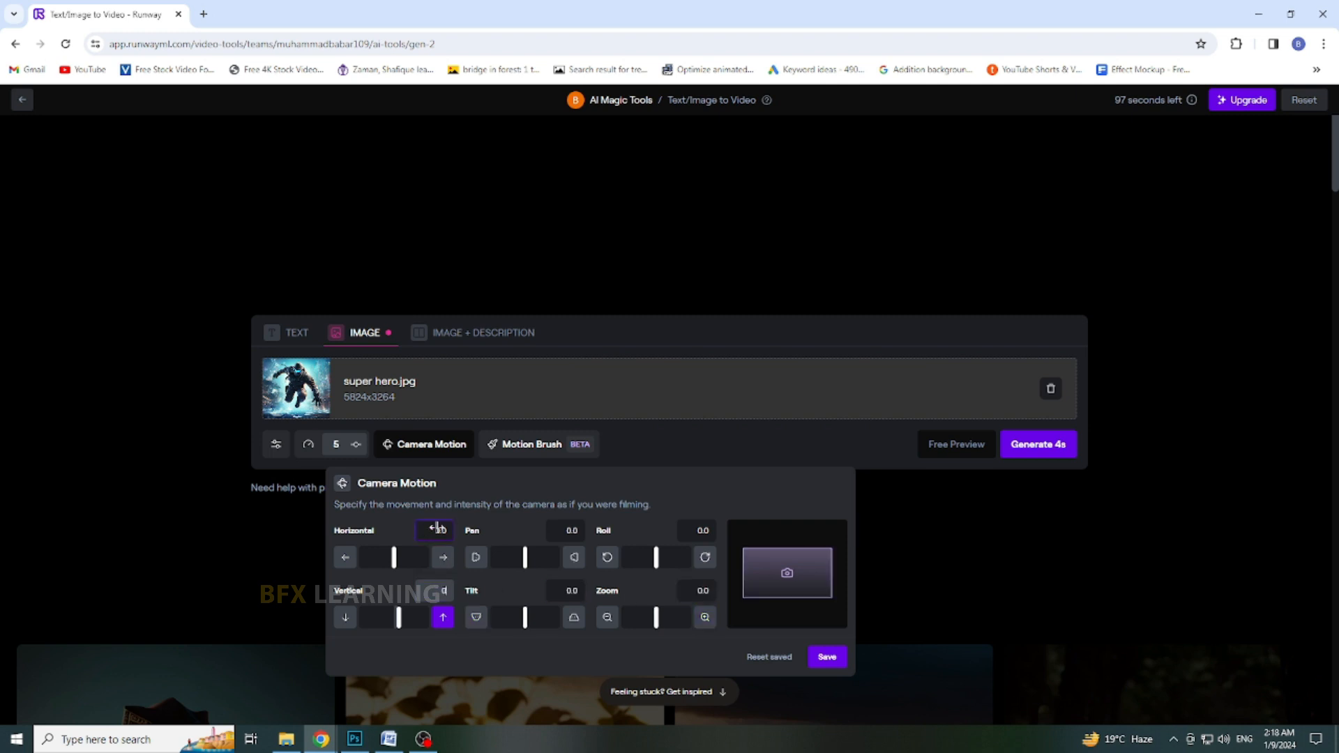
Step: Set the camera motion zoom to 1.0, save it and generate the 4-second super hero video
click(427, 447)
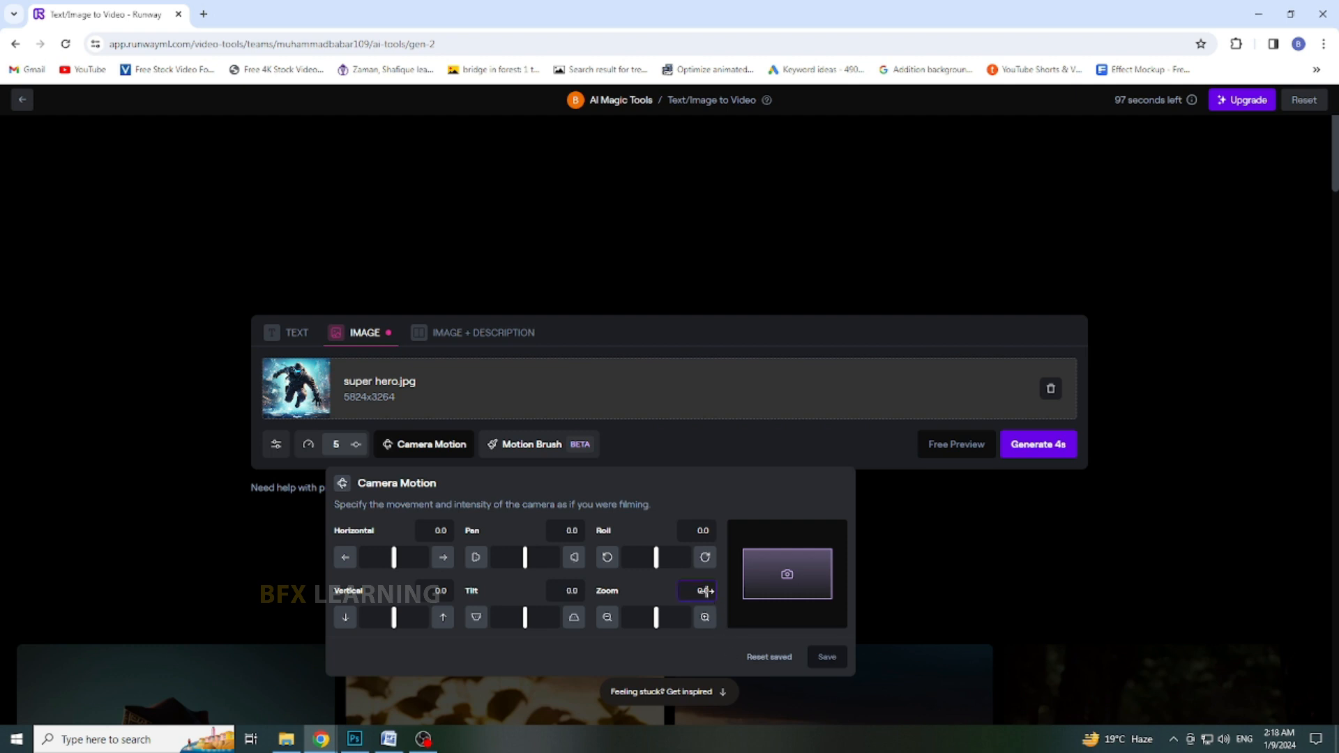
key(Return)
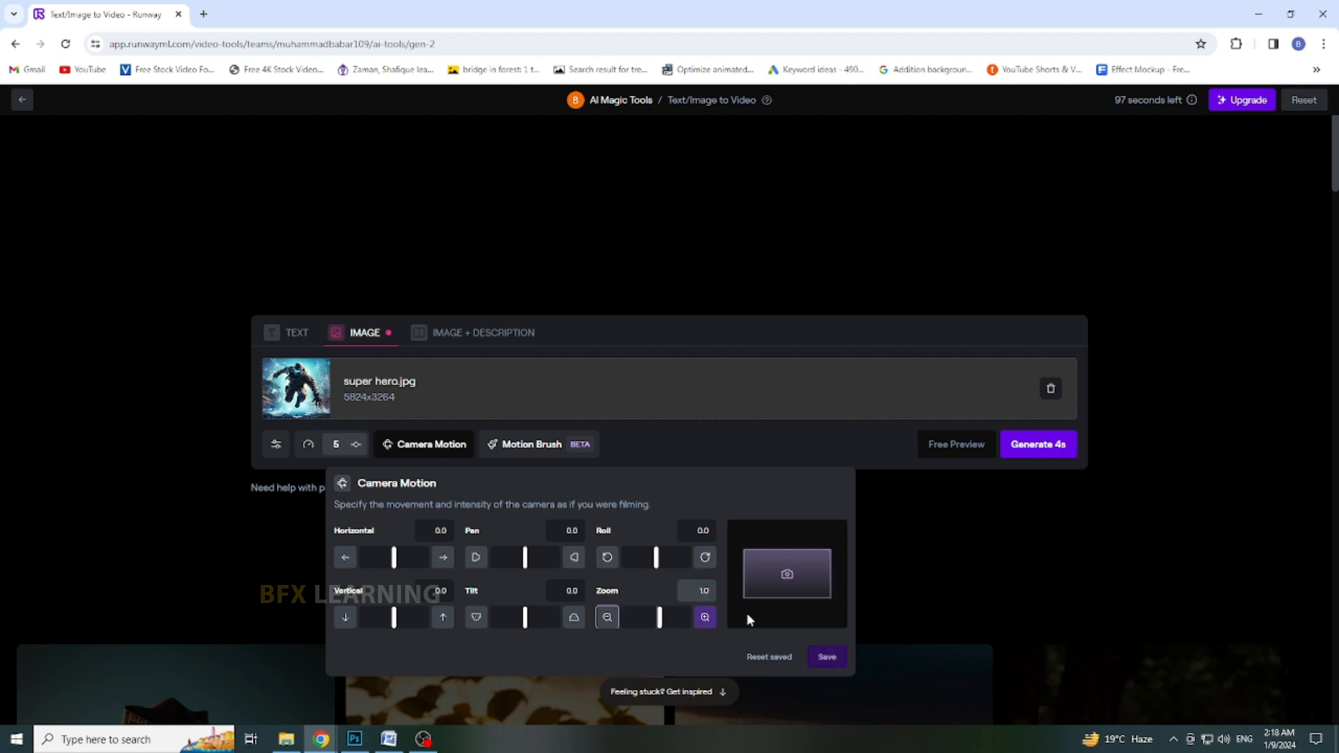
click(828, 657)
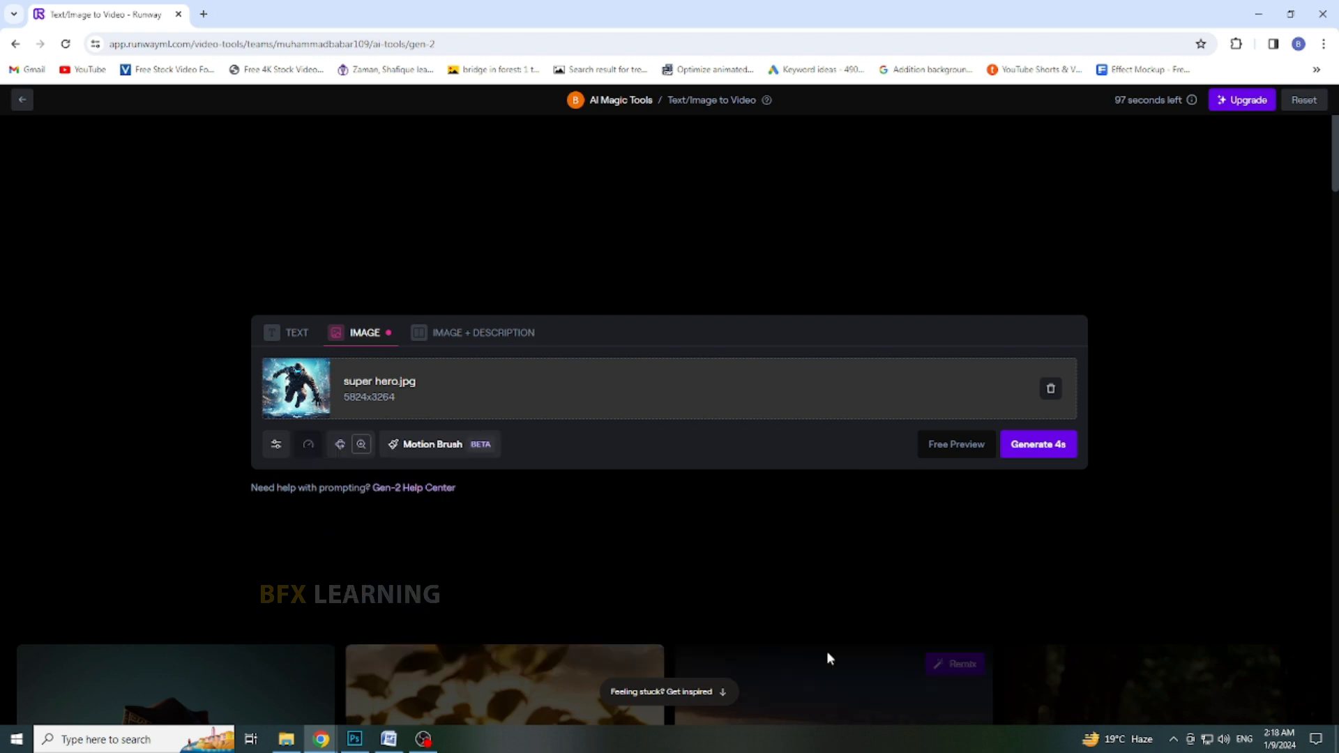
click(1044, 452)
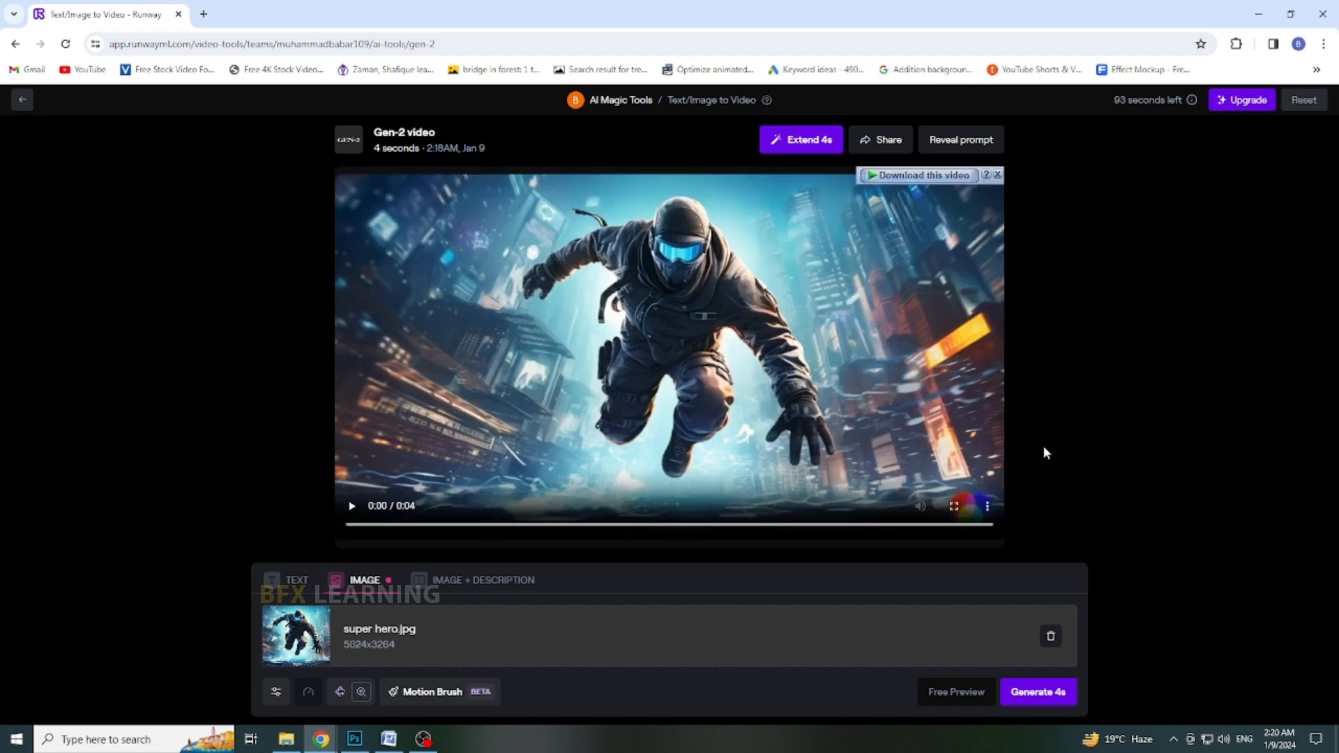
Step: Play the generated super hero video in full screen and return to the tool page
click(954, 507)
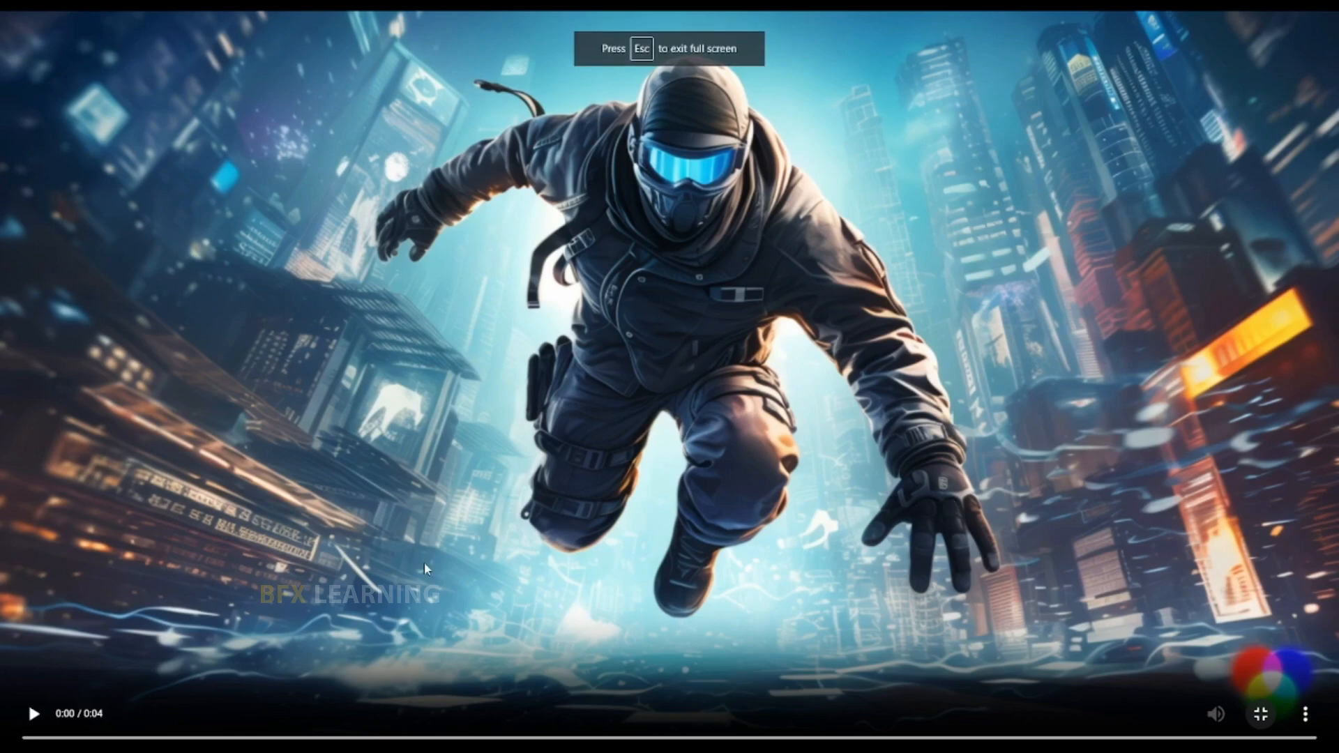
click(32, 715)
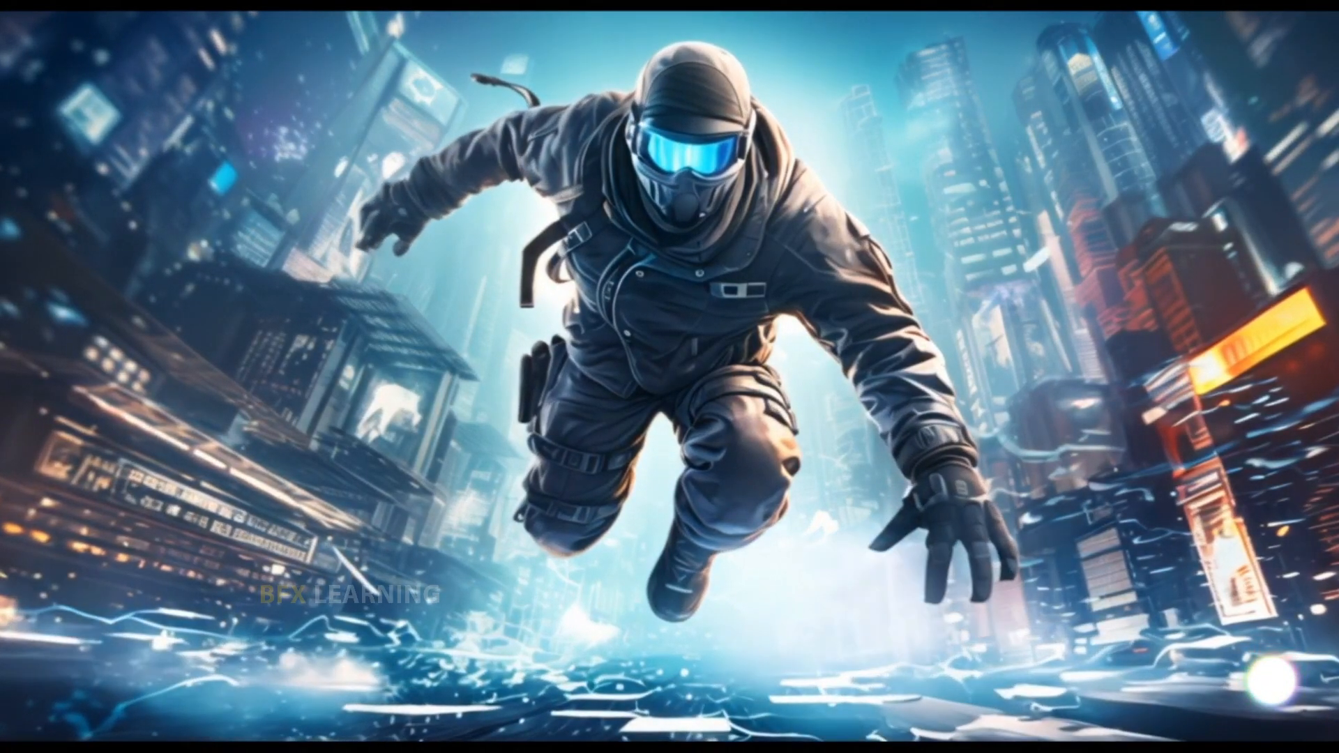
key(Escape)
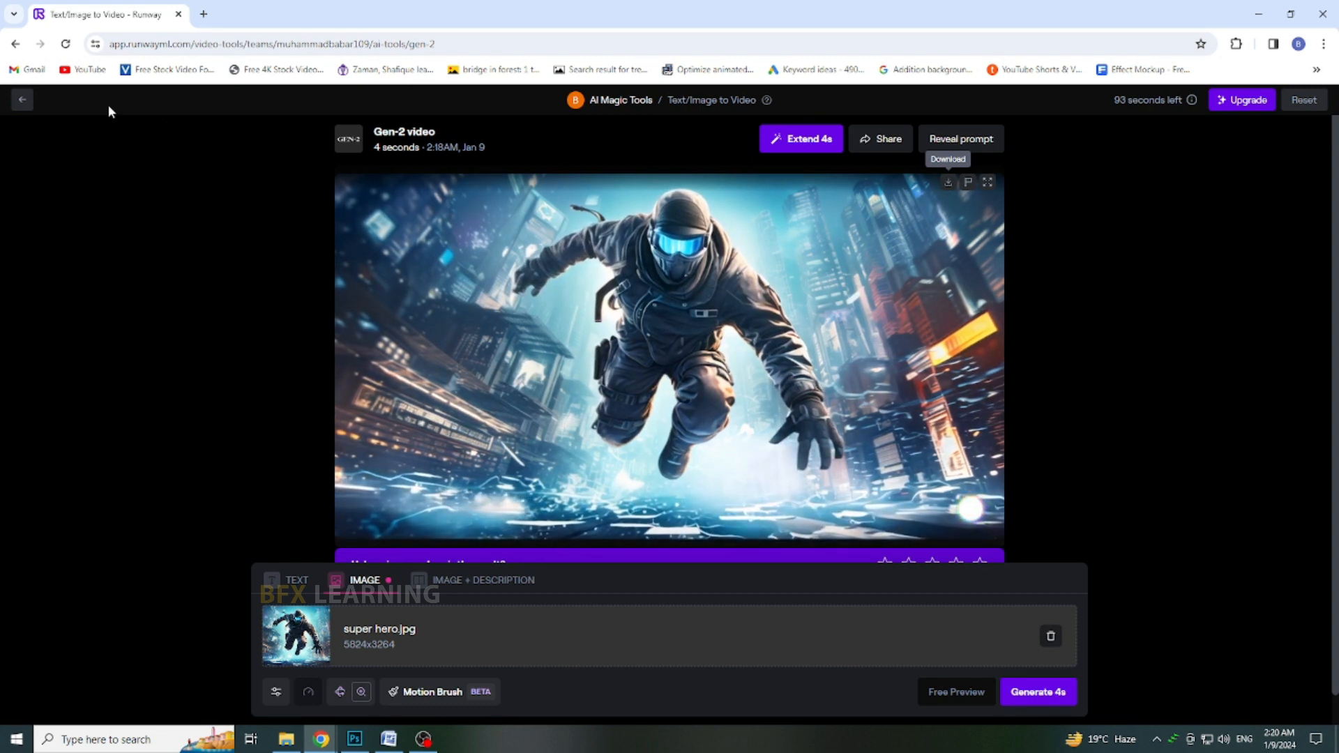
Step: Return to the dashboard, reopen the Text/Image to Video tool and upload the castle image from Downloads
click(23, 101)
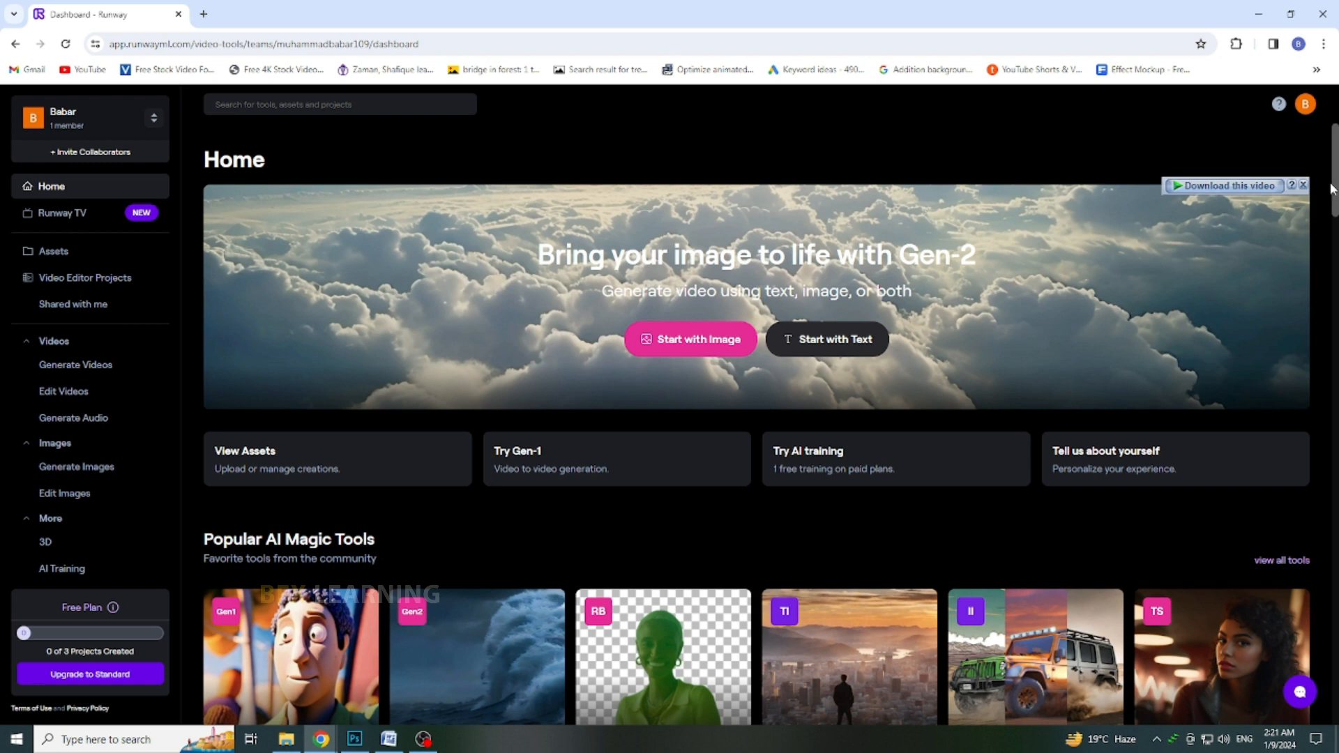
scroll(1336, 194, down, 2)
drag(1336, 194, 1329, 220)
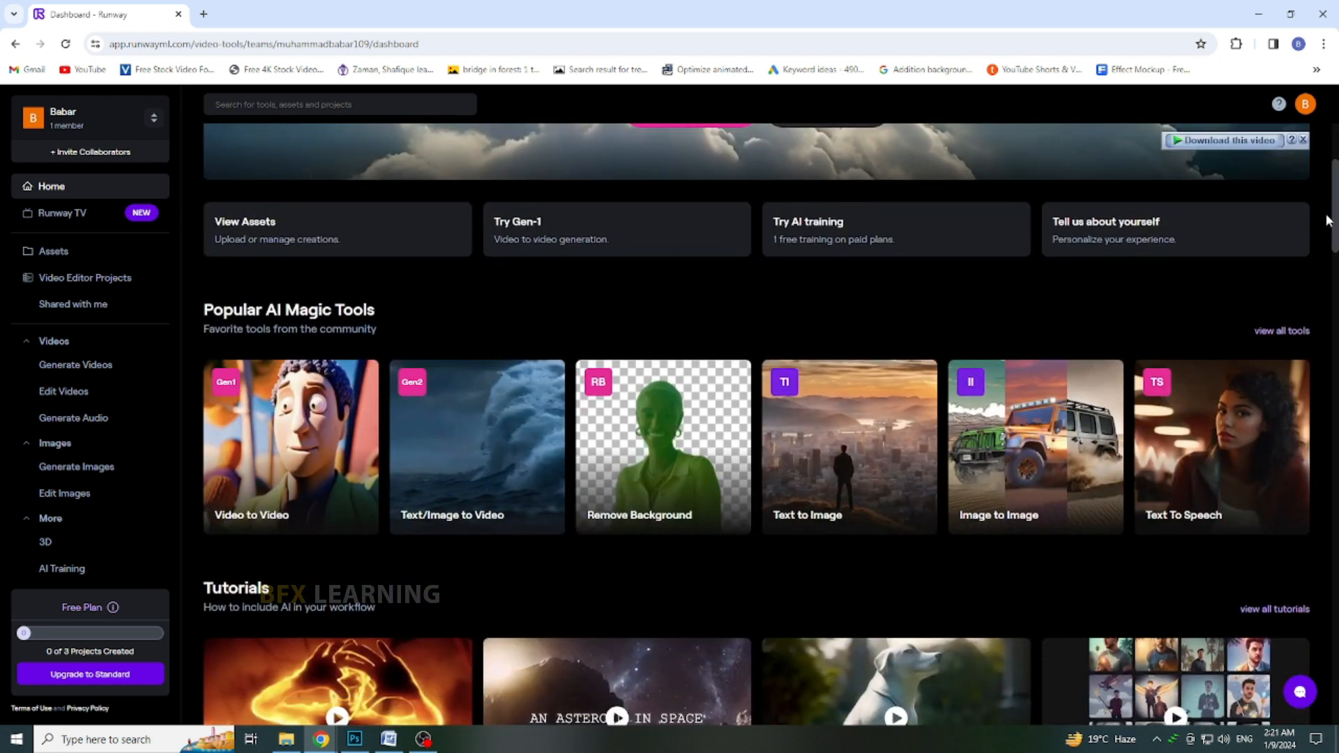
click(472, 454)
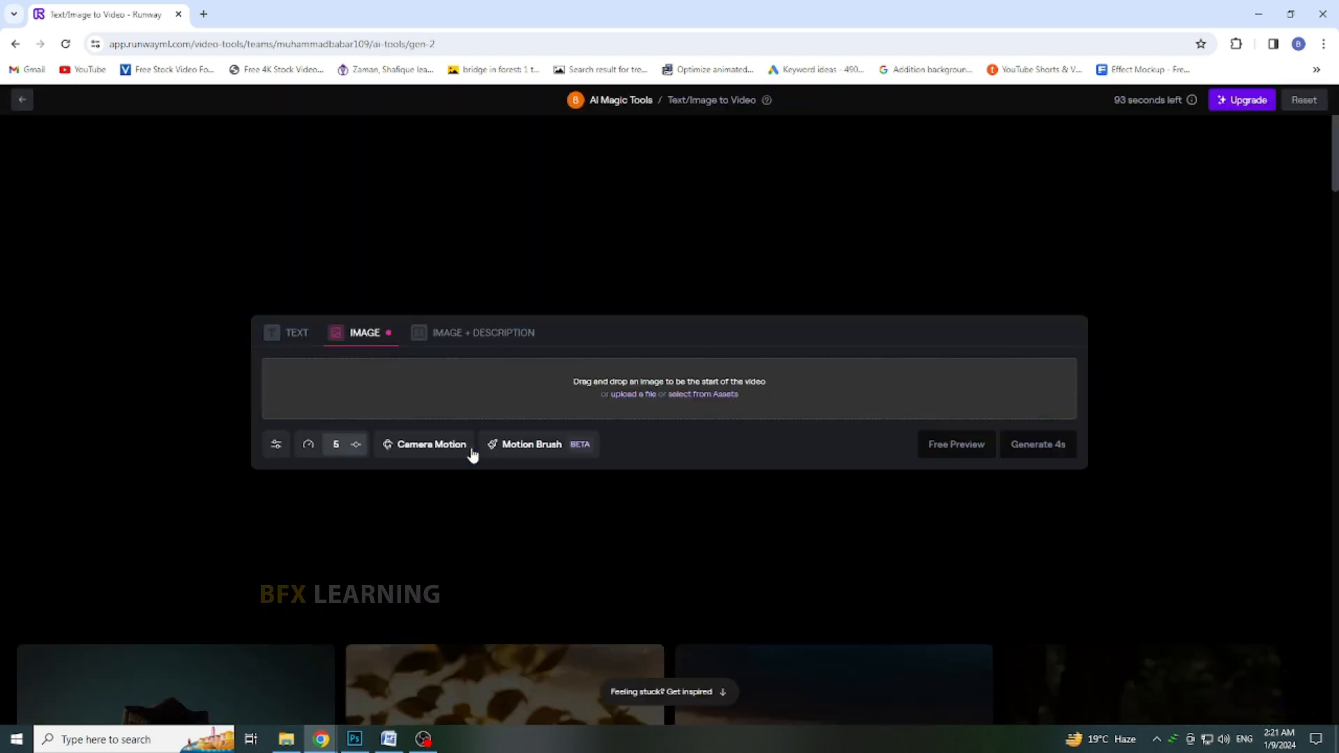
click(635, 394)
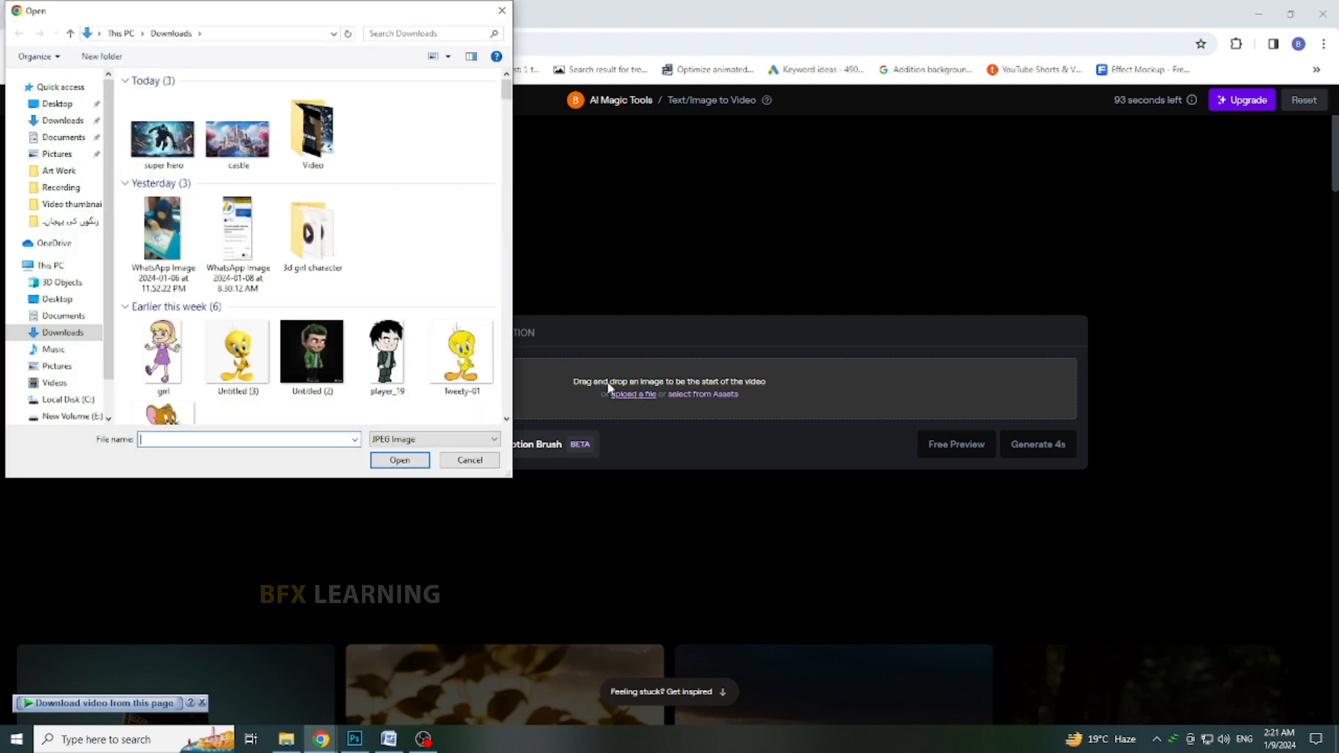
double_click(250, 141)
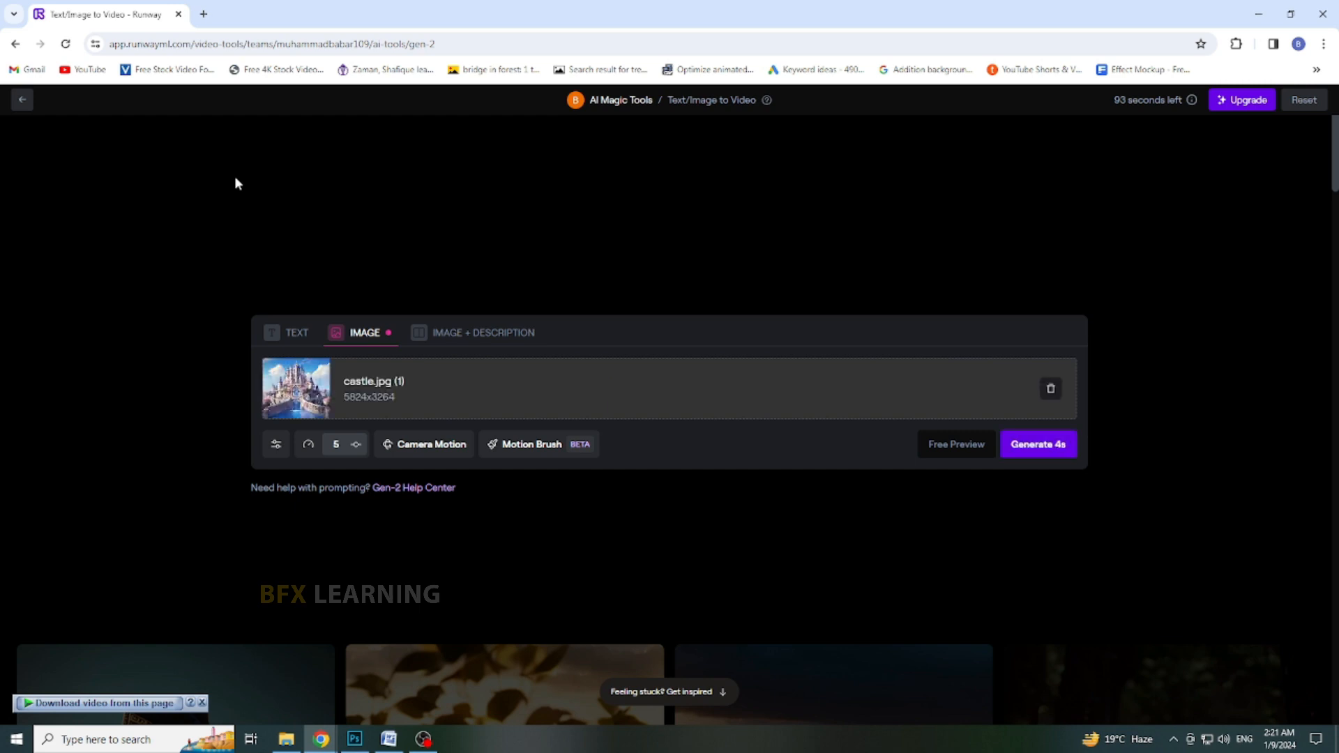
Step: Use Motion Brush to paint over the clouds on both sides of the castle and the water in the foreground
click(538, 448)
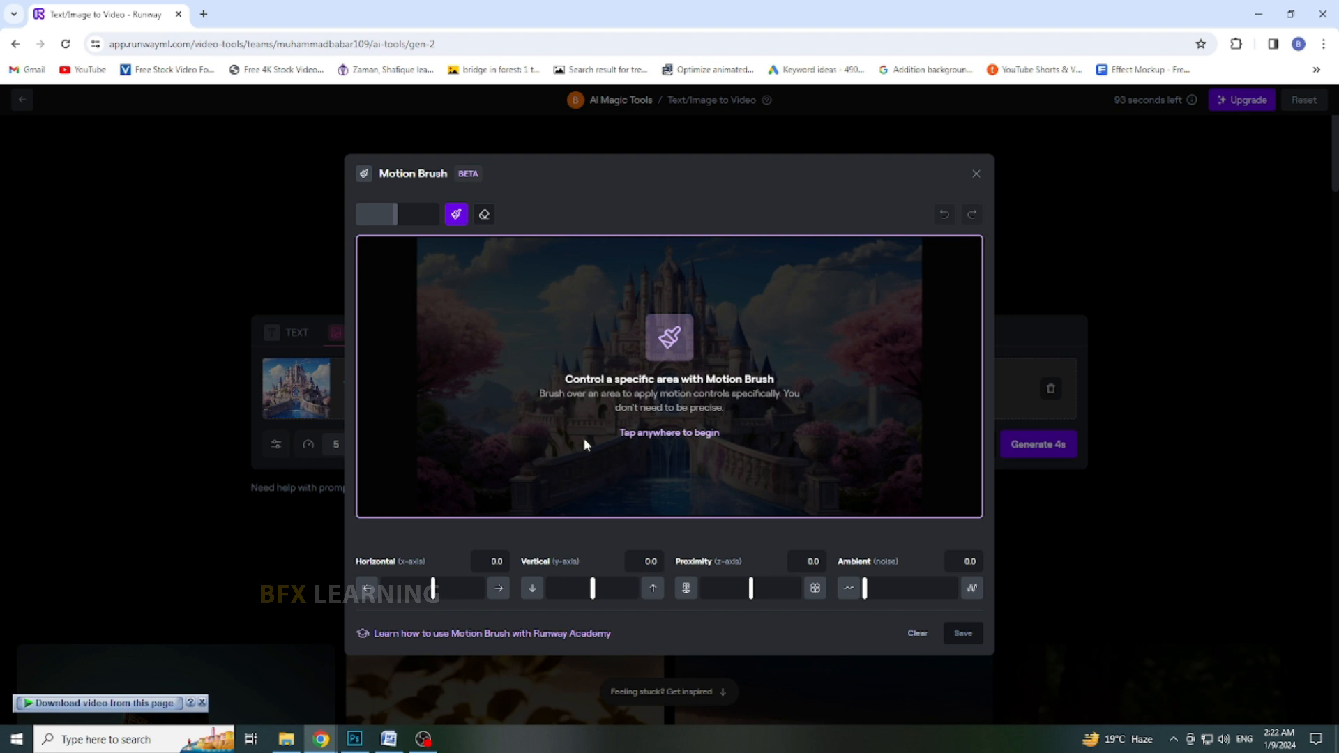
click(645, 431)
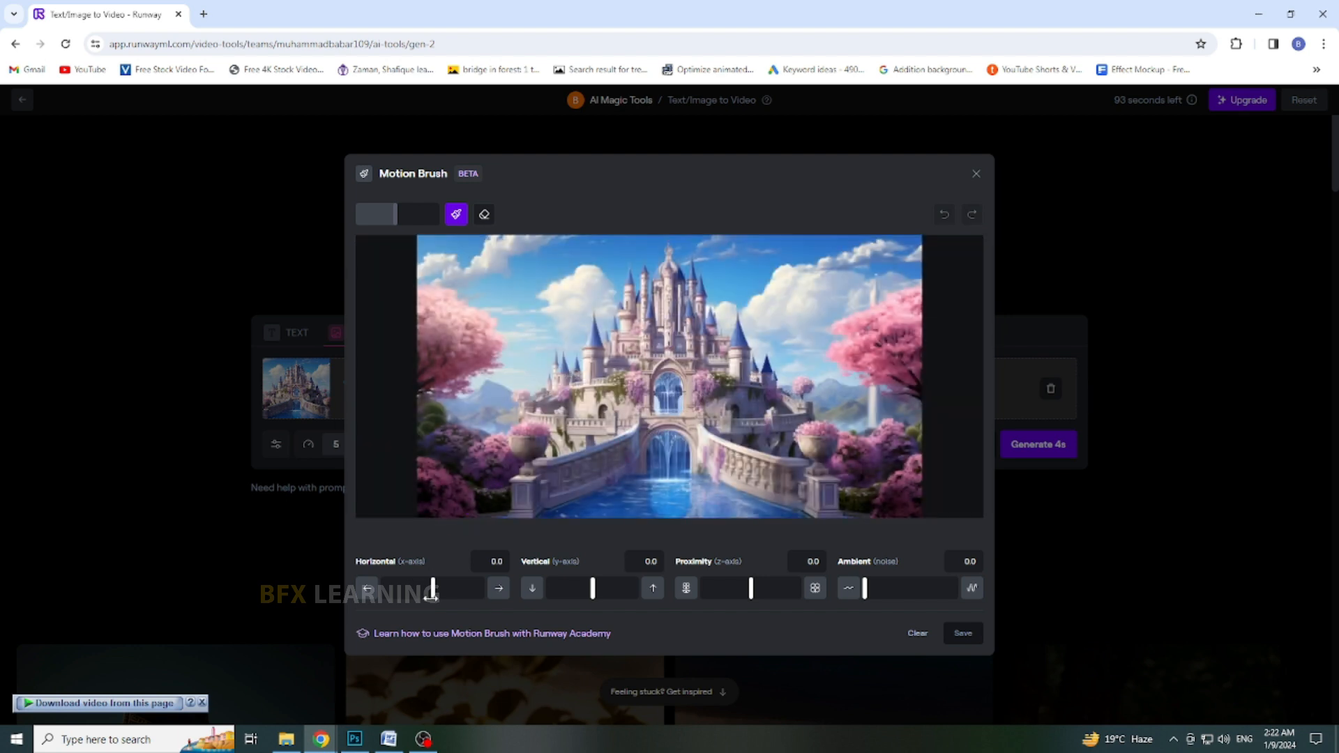
drag(433, 590, 433, 592)
mouse_move(432, 266)
mouse_down()
mouse_move(454, 275)
mouse_move(508, 245)
mouse_move(571, 241)
mouse_up()
mouse_move(548, 299)
mouse_down()
mouse_move(571, 272)
mouse_move(563, 316)
mouse_move(604, 297)
mouse_move(515, 305)
mouse_move(542, 321)
mouse_move(514, 332)
mouse_up()
mouse_move(723, 305)
mouse_down()
mouse_move(777, 276)
mouse_move(903, 253)
mouse_move(845, 261)
mouse_move(773, 308)
mouse_move(857, 282)
mouse_move(824, 316)
mouse_move(814, 306)
mouse_move(767, 335)
mouse_move(756, 320)
mouse_move(802, 362)
mouse_move(816, 339)
mouse_move(798, 335)
mouse_move(891, 278)
mouse_up()
drag(720, 261, 717, 249)
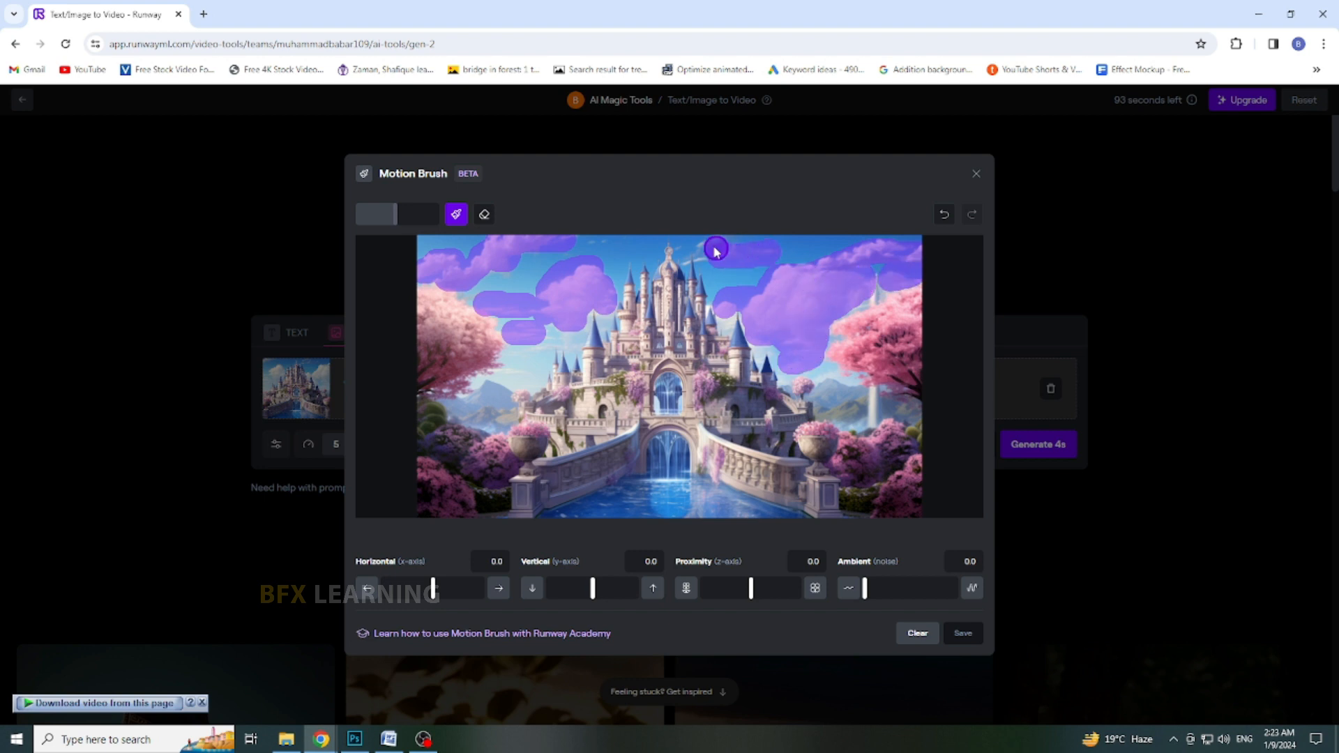
mouse_move(697, 492)
mouse_down()
mouse_move(697, 514)
mouse_move(739, 508)
mouse_move(711, 491)
mouse_up()
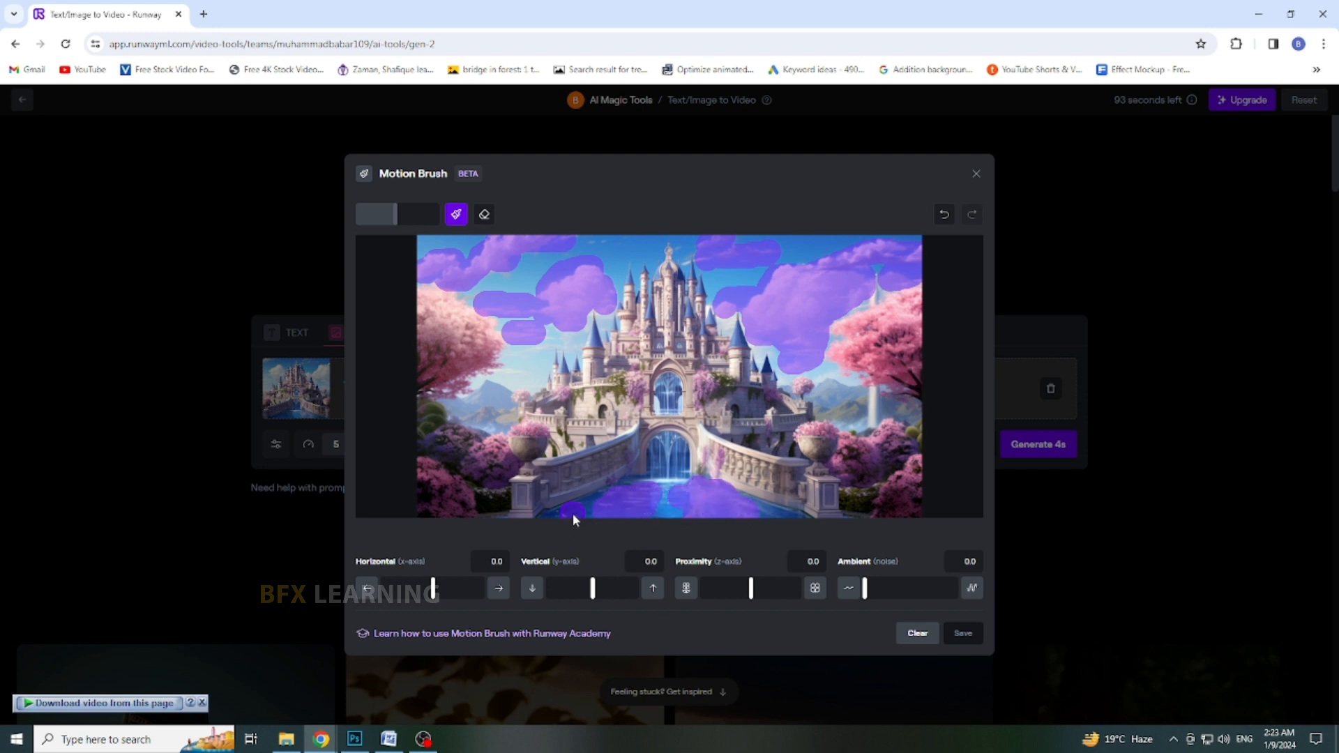
Step: Set the brushed area's horizontal motion to 1, save it and generate the 4-second castle video
click(498, 561)
text(1)
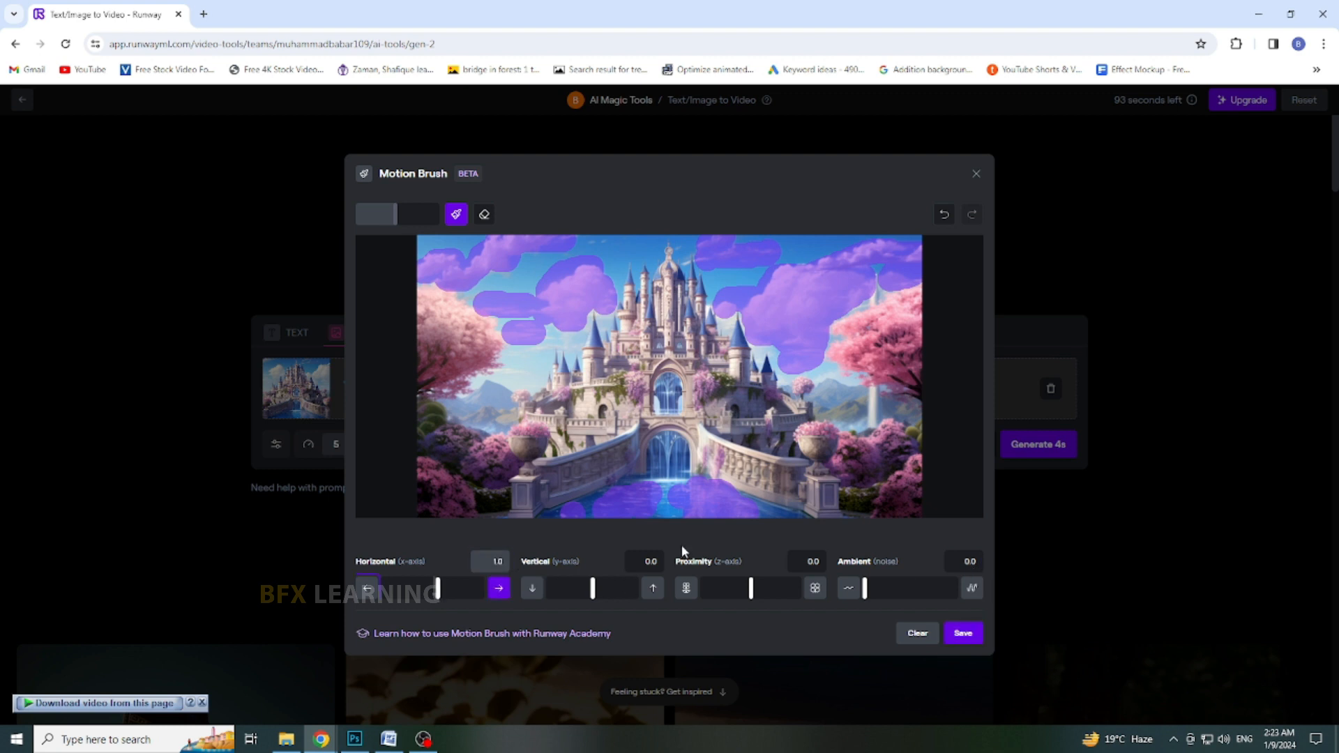
click(973, 633)
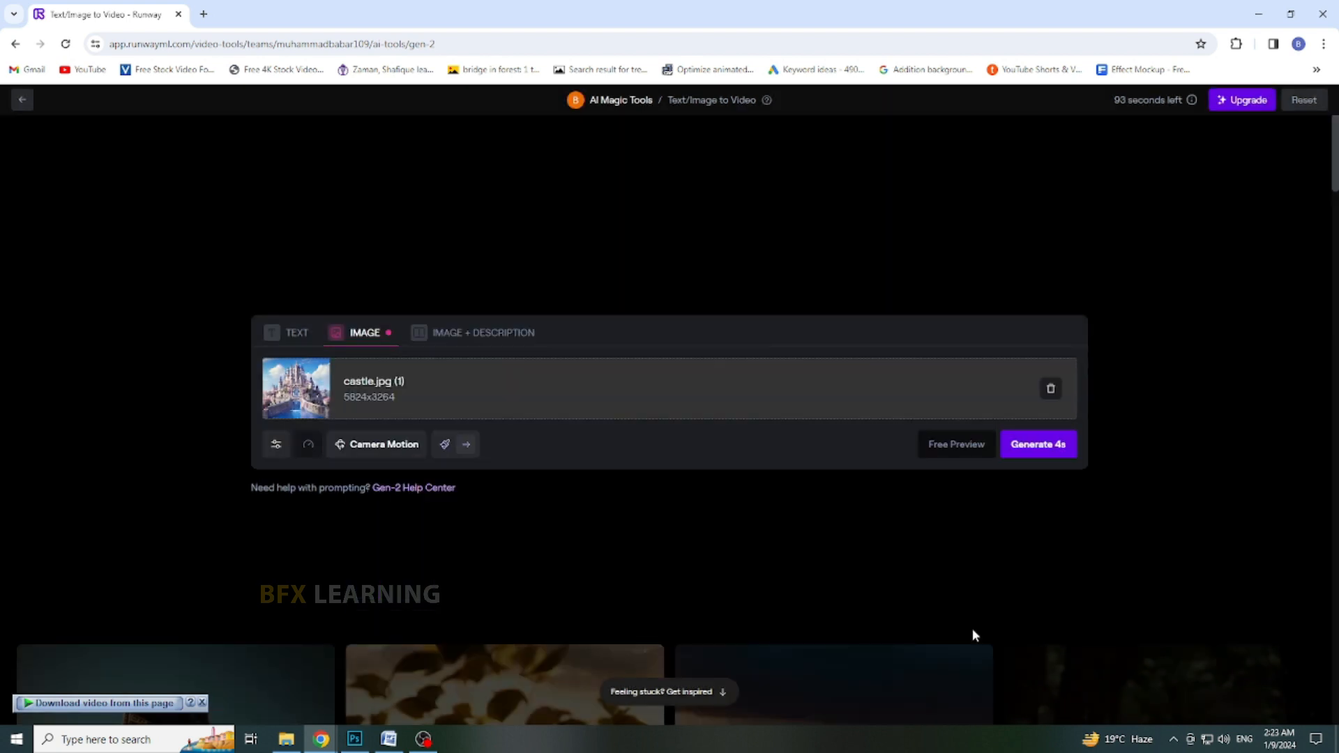
click(1044, 453)
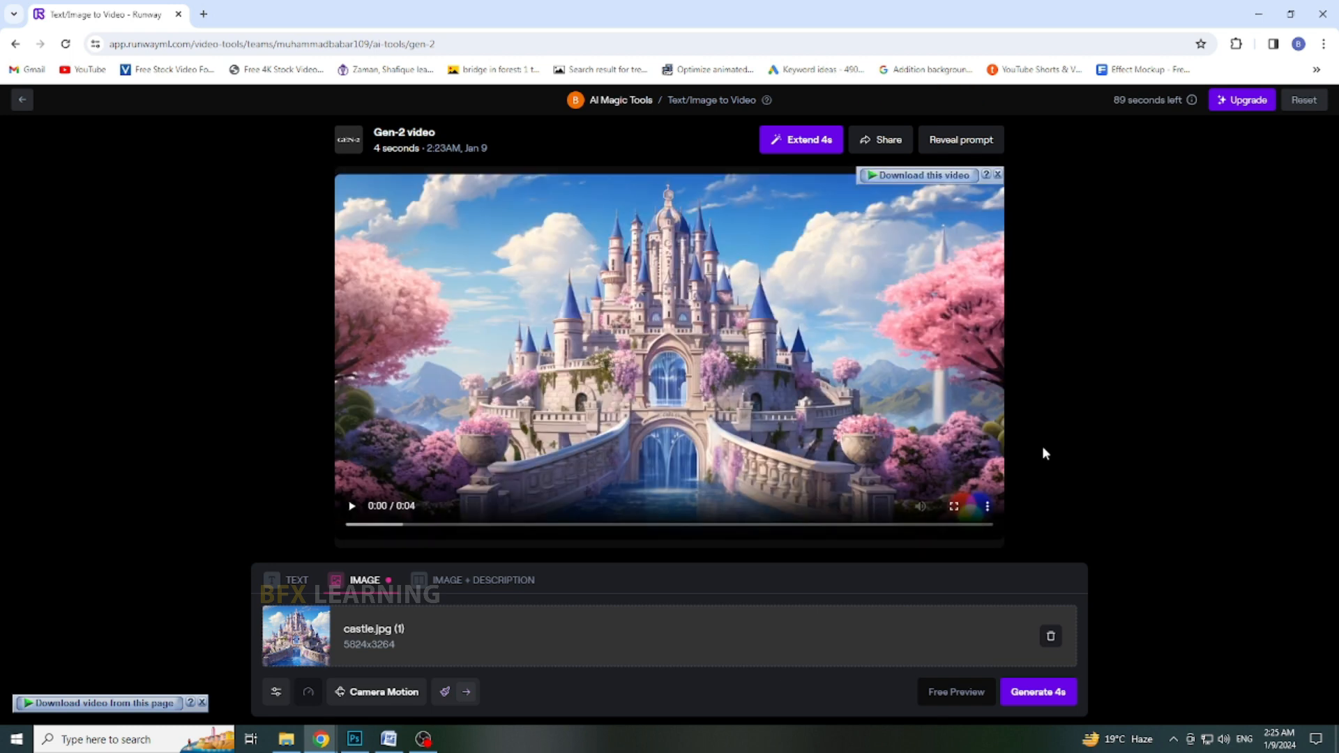
Step: Play the generated castle video in full screen
click(953, 505)
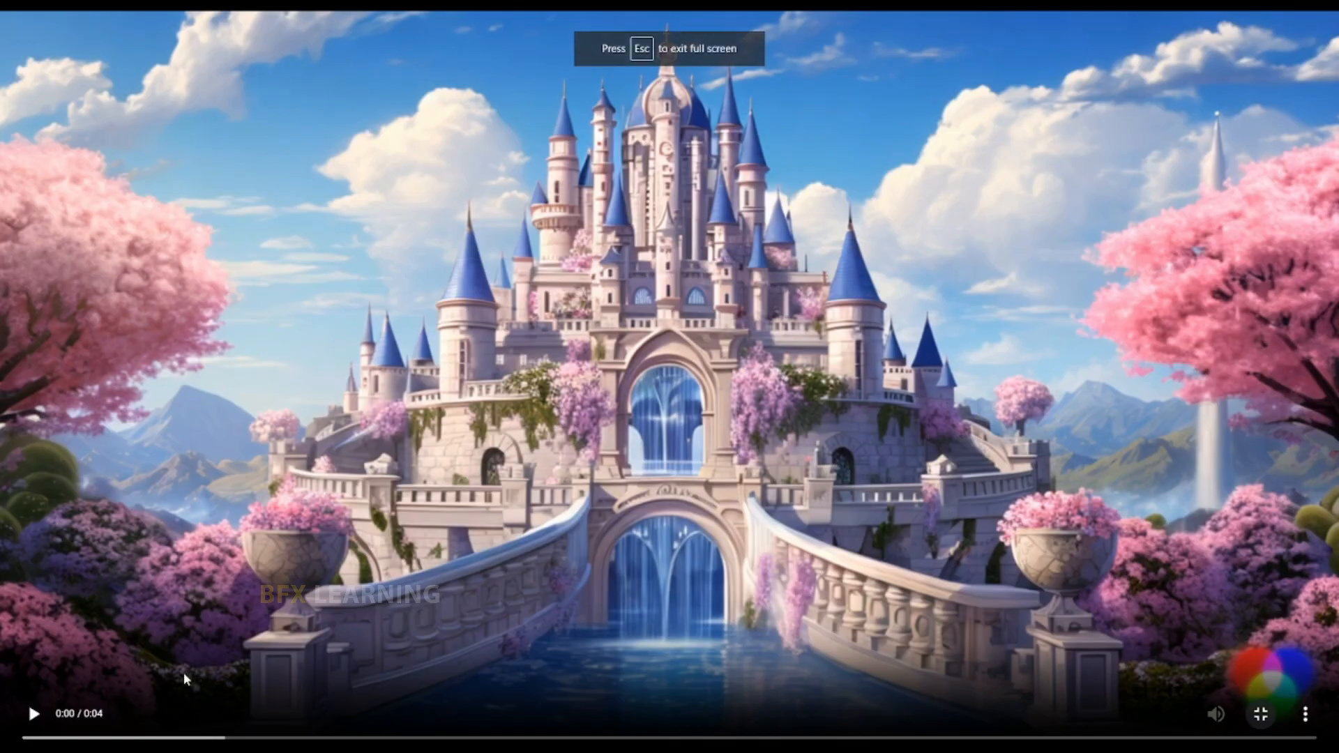
click(34, 715)
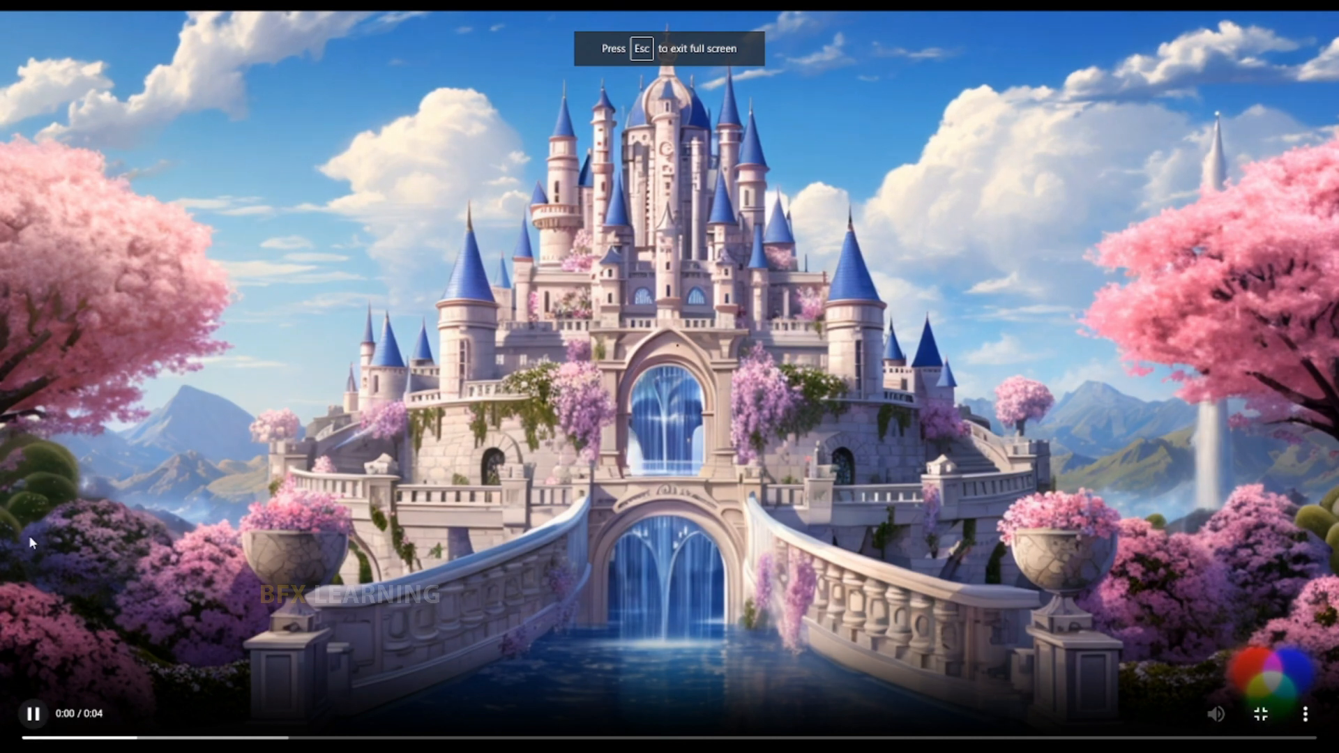